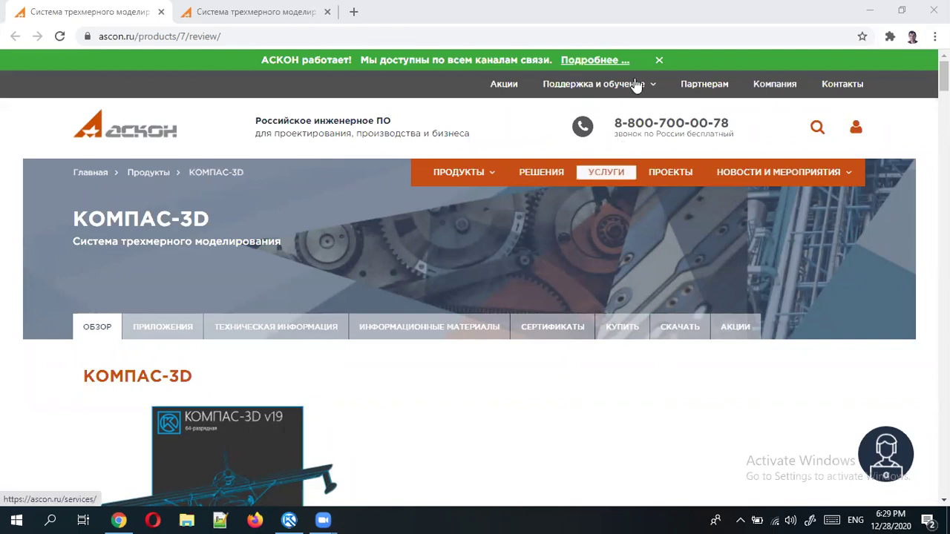
- Close the green 'АСКОН работает!' announcement banner on the ascon.ru КОМПАС-3D page
{"action": "left_click", "coordinate": [657, 60]}
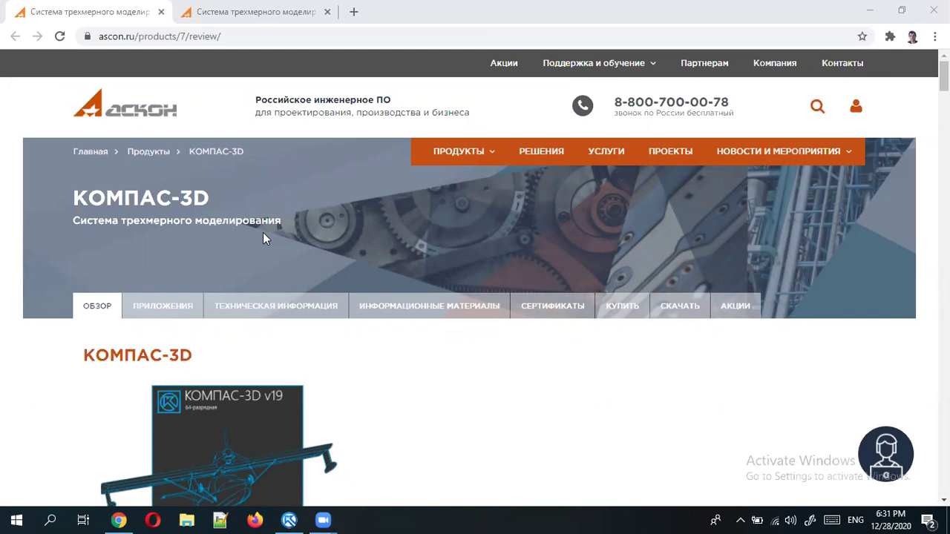
{"action": "left_click", "coordinate": [171, 35]}
{"action": "right_click", "coordinate": [170, 37]}
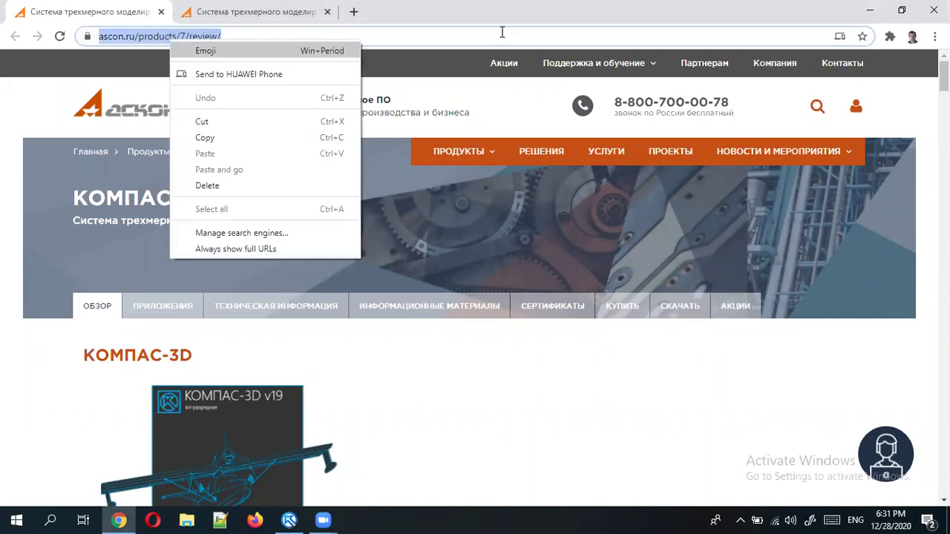
{"action": "key", "text": "Return"}
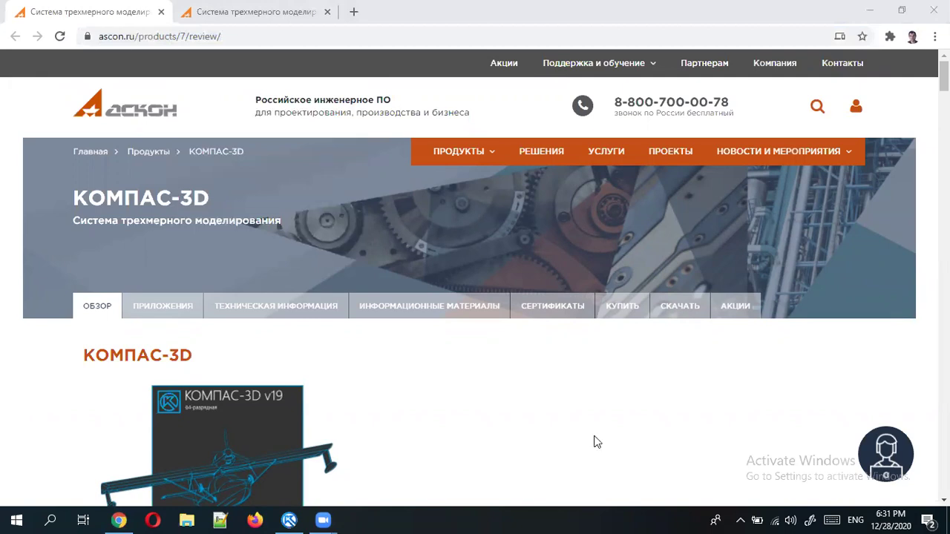
{"action": "left_click", "coordinate": [247, 12]}
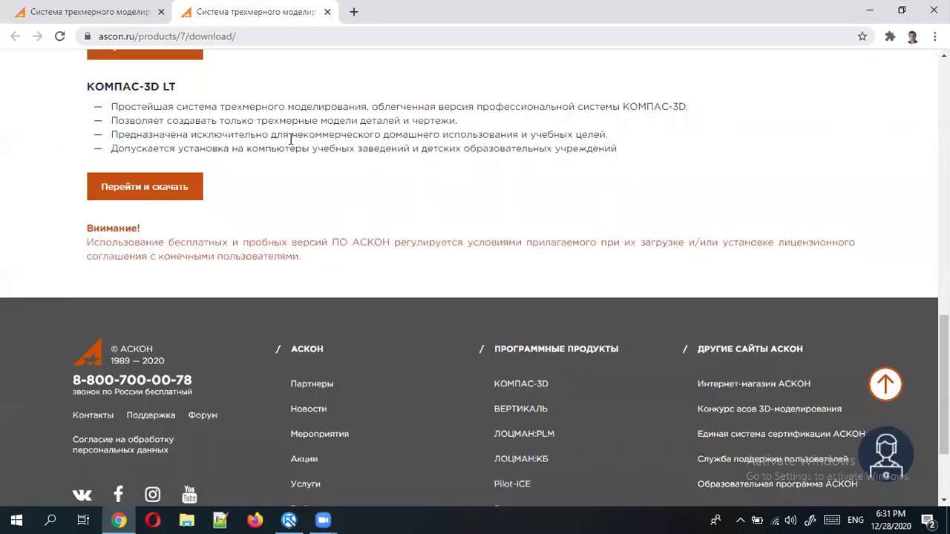
{"action": "key", "text": "ctrl+l"}
{"action": "key", "text": "shift+F10"}
{"action": "left_click", "coordinate": [452, 390]}
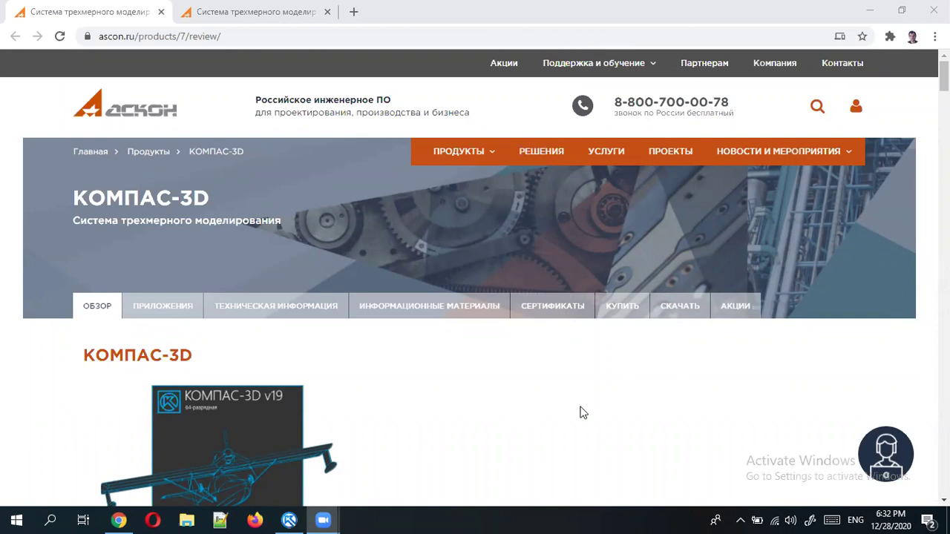
- Open the taskbar network connections list, then close it again
{"action": "left_click", "coordinate": [775, 518]}
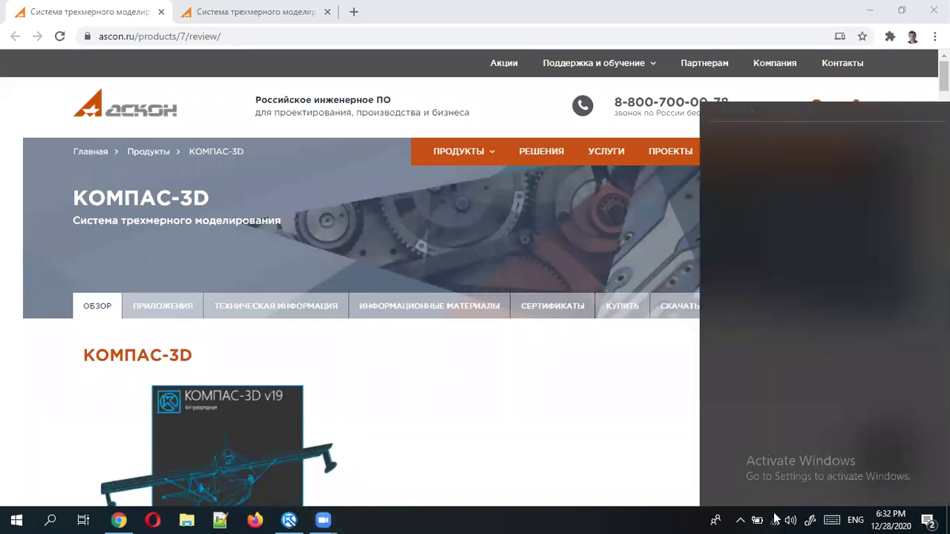
{"action": "key", "text": "Down"}
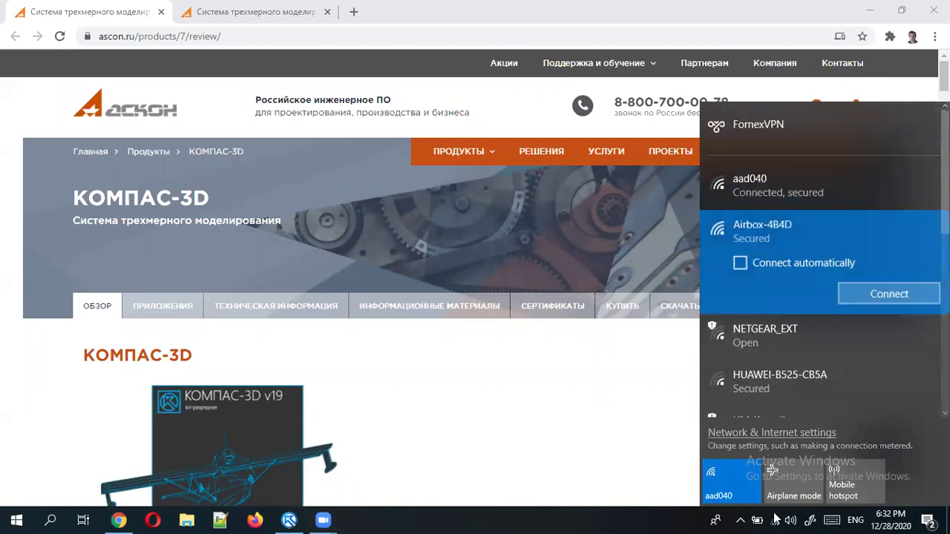
{"action": "left_click", "coordinate": [634, 369]}
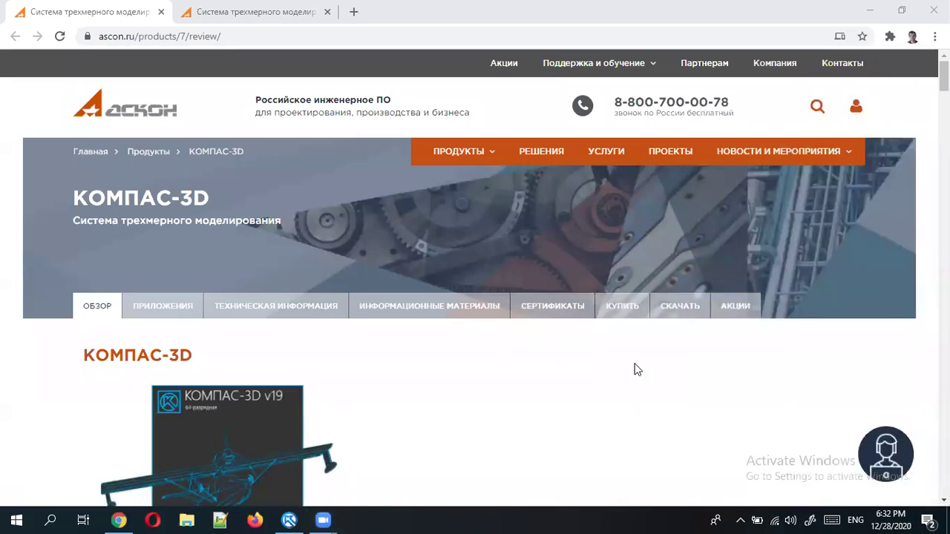
- Lower the speaker volume from 100 to 66
{"action": "left_click", "coordinate": [792, 517]}
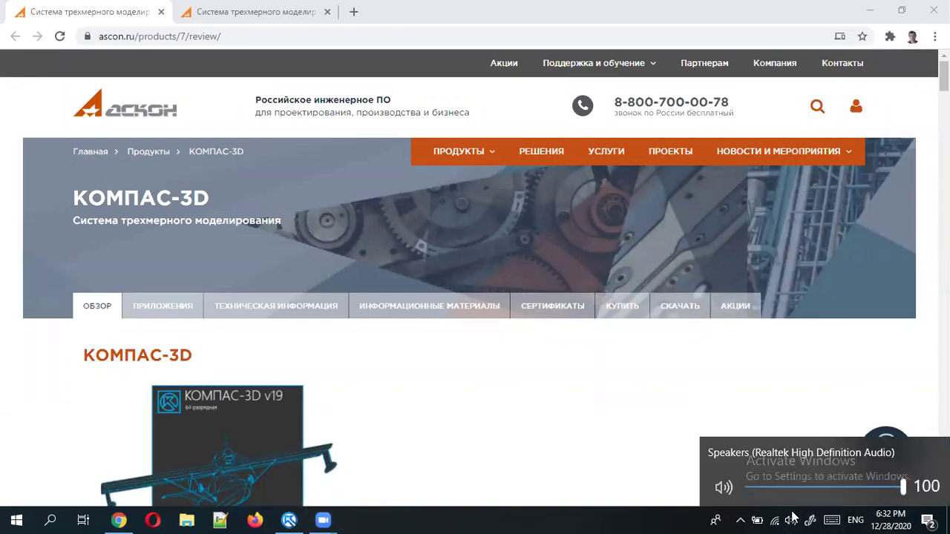
{"action": "left_click", "coordinate": [851, 486]}
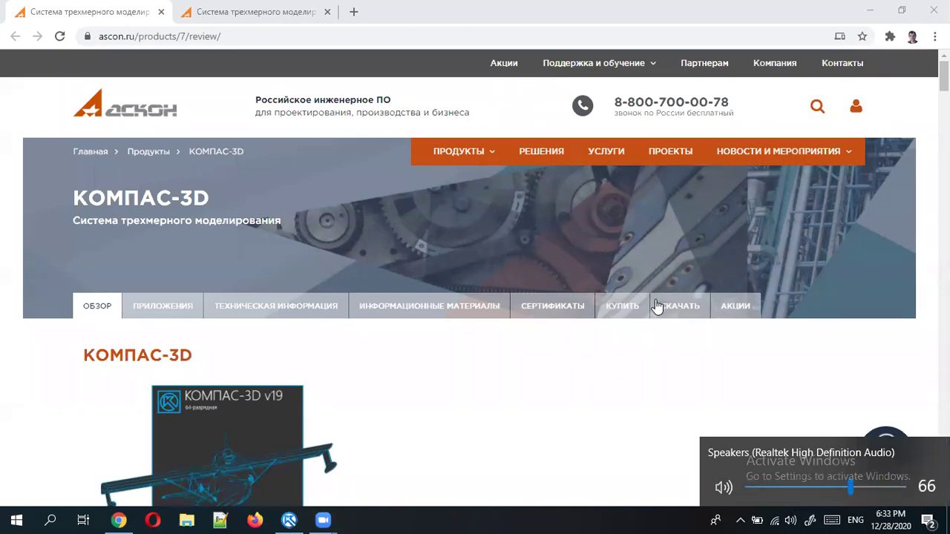
{"action": "left_click", "coordinate": [794, 517]}
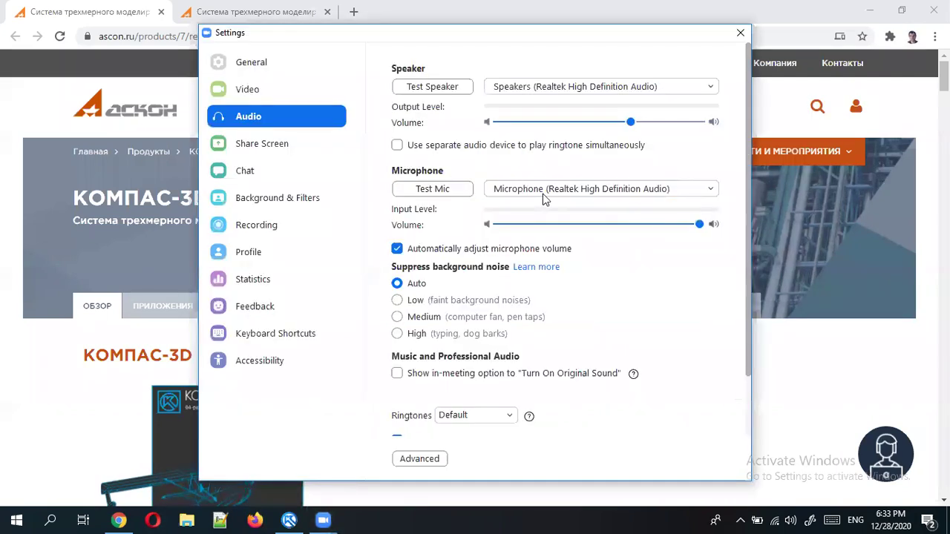
- Toggle Zoom's automatic microphone volume adjustment and drag the mic slider to about half
{"action": "left_click", "coordinate": [480, 252]}
{"action": "left_click_drag", "start_coordinate": [700, 223], "coordinate": [610, 226]}
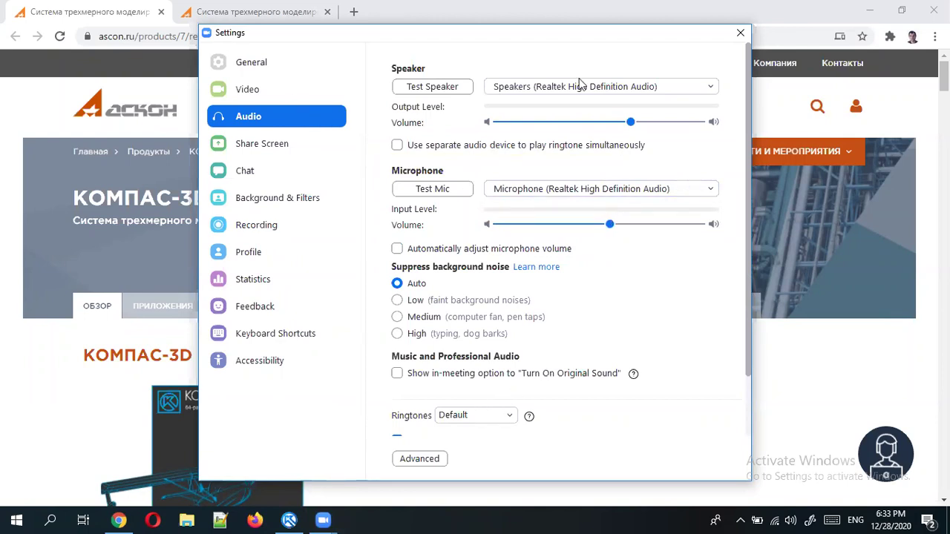
{"action": "scroll", "coordinate": [492, 434], "scroll_direction": "down", "scroll_amount": 1}
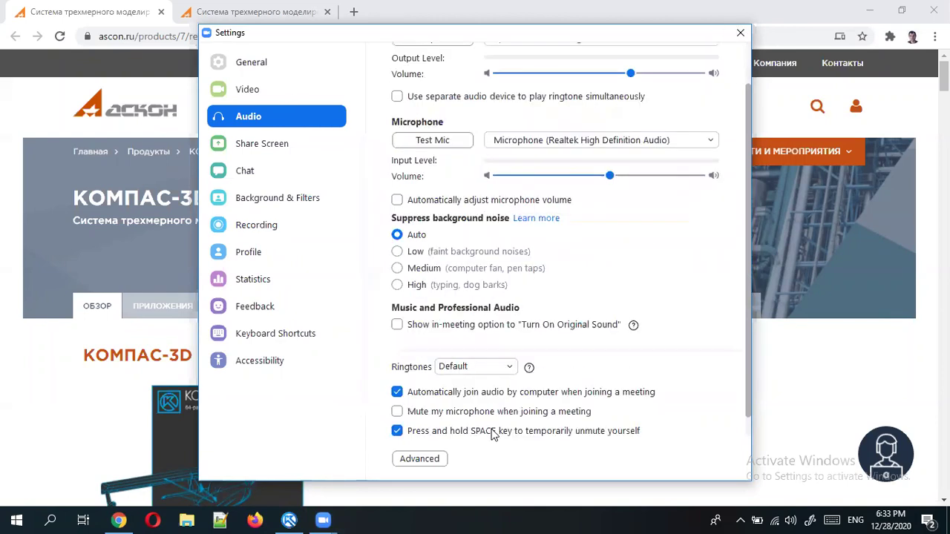
{"action": "scroll", "coordinate": [591, 216], "scroll_direction": "up", "scroll_amount": 1}
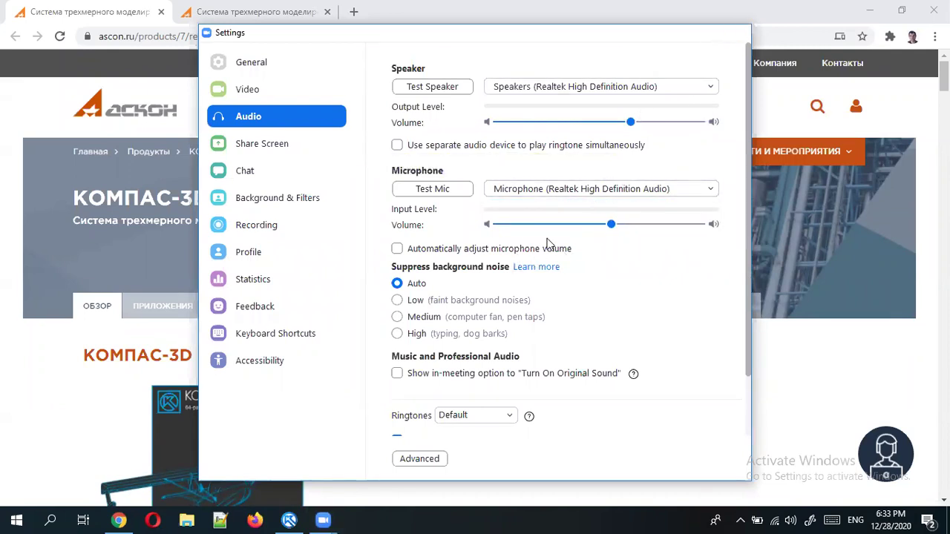
- Close the Zoom audio Settings window to return to the ascon.ru page
{"action": "key", "text": "Escape"}
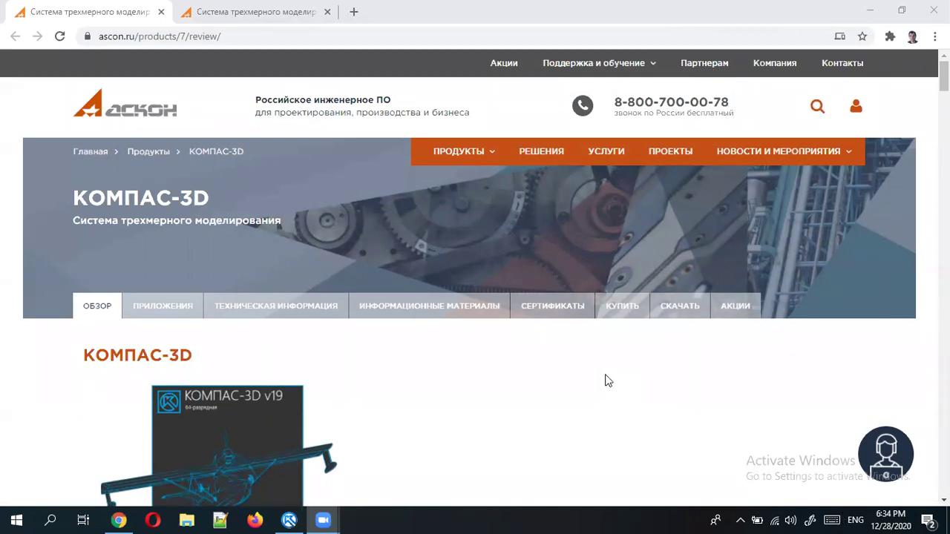
{"action": "key", "text": "Tab"}
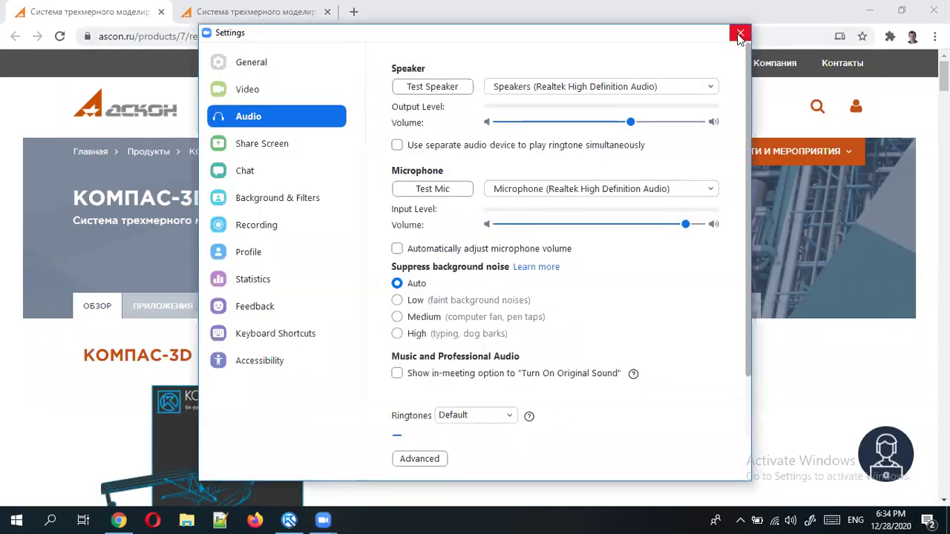
{"action": "left_click", "coordinate": [740, 34]}
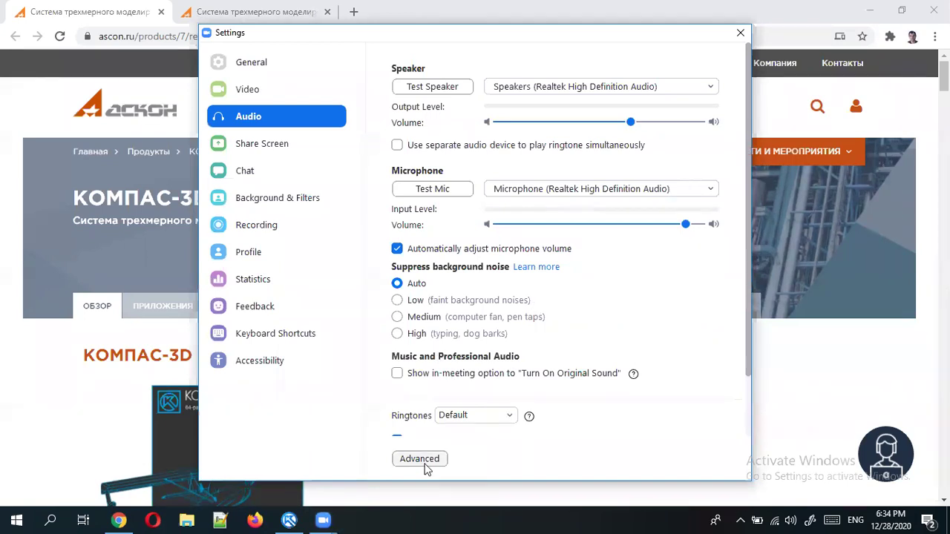
{"action": "left_click", "coordinate": [740, 33]}
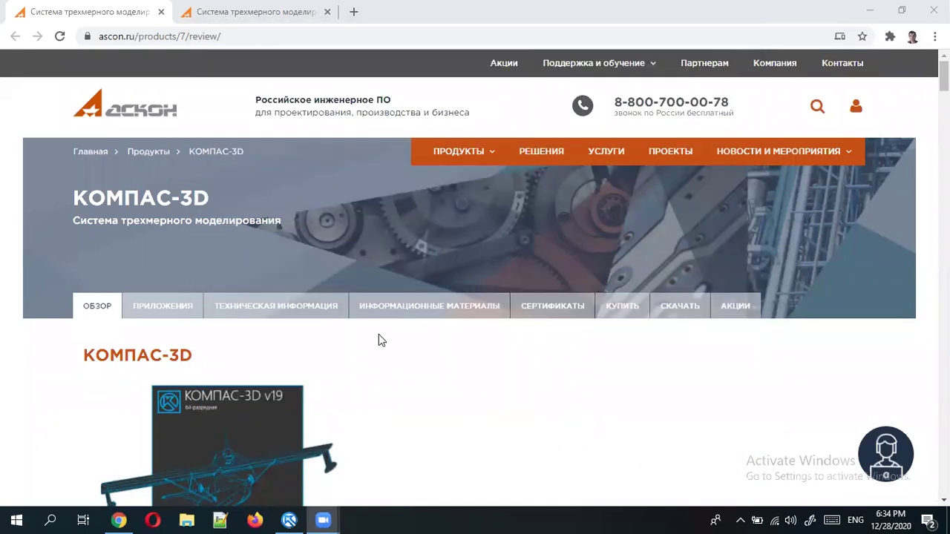
- Scroll the ascon.ru review down to 'КОМПАС-3D поддерживает следующие виды моделирования'
{"action": "left_click", "coordinate": [379, 334]}
{"action": "scroll", "coordinate": [365, 359], "scroll_direction": "down", "scroll_amount": 2}
{"action": "scroll", "coordinate": [366, 359], "scroll_direction": "down", "scroll_amount": 1}
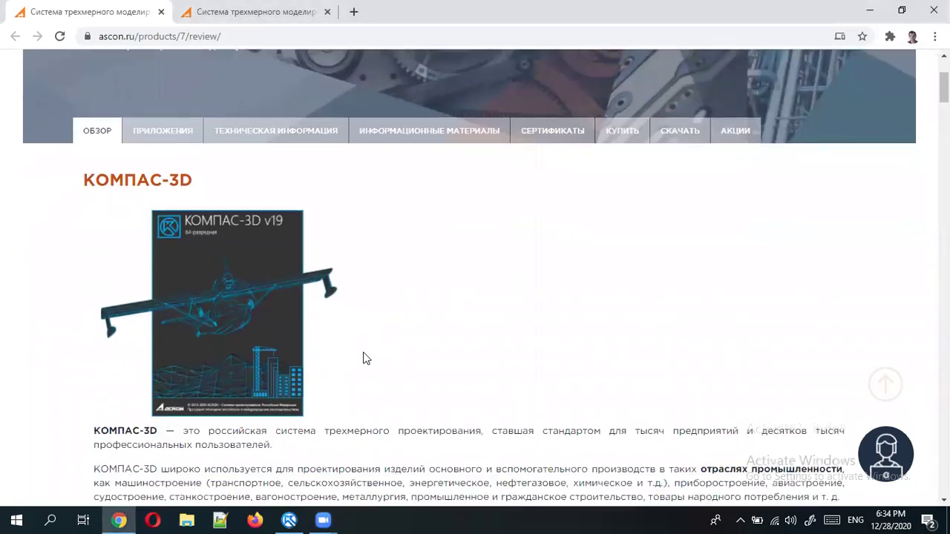
{"action": "scroll", "coordinate": [365, 355], "scroll_direction": "down", "scroll_amount": 1}
{"action": "scroll", "coordinate": [363, 351], "scroll_direction": "down", "scroll_amount": 1}
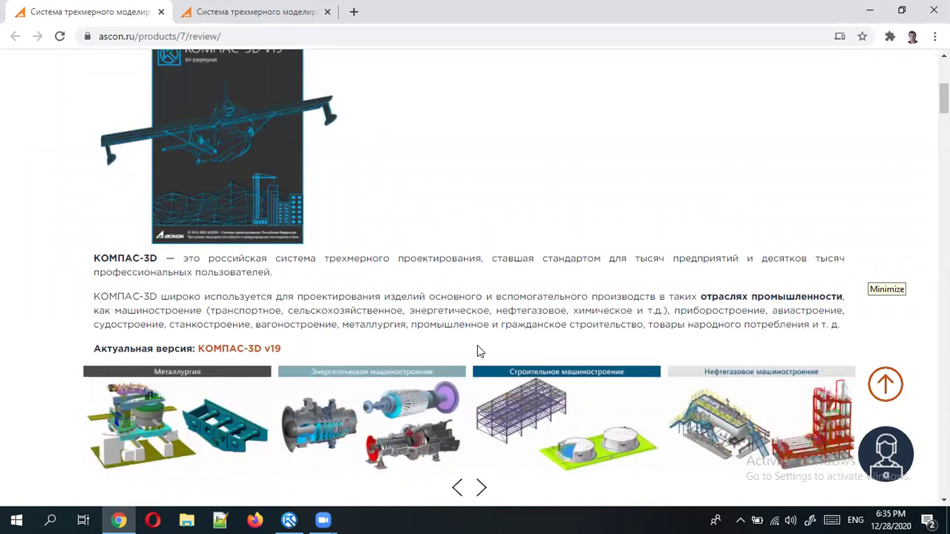
{"action": "scroll", "coordinate": [530, 258], "scroll_direction": "down", "scroll_amount": 1}
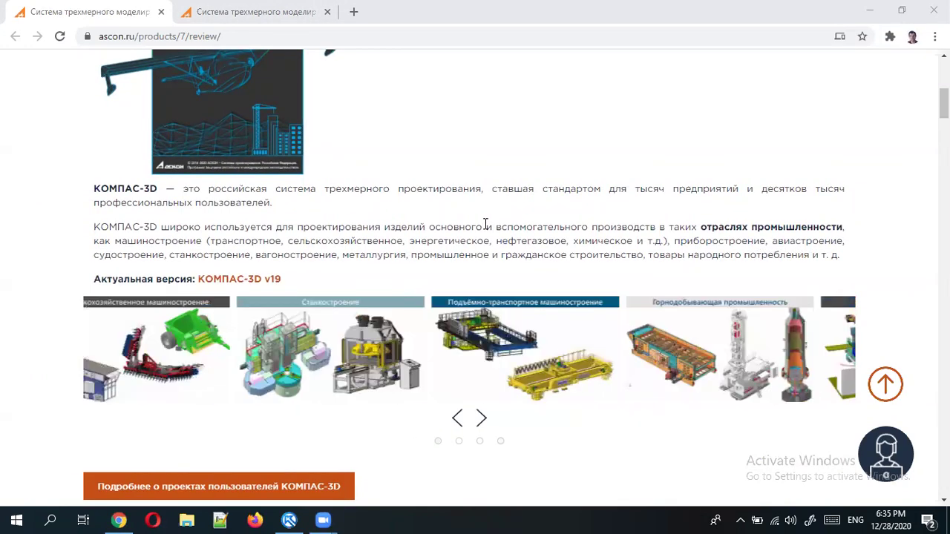
{"action": "scroll", "coordinate": [479, 378], "scroll_direction": "down", "scroll_amount": 1}
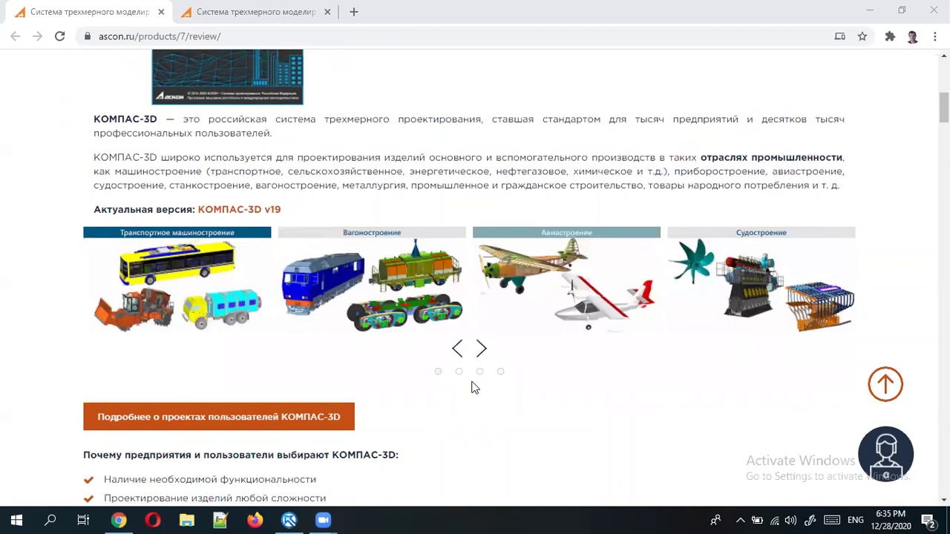
{"action": "scroll", "coordinate": [475, 388], "scroll_direction": "down", "scroll_amount": 1}
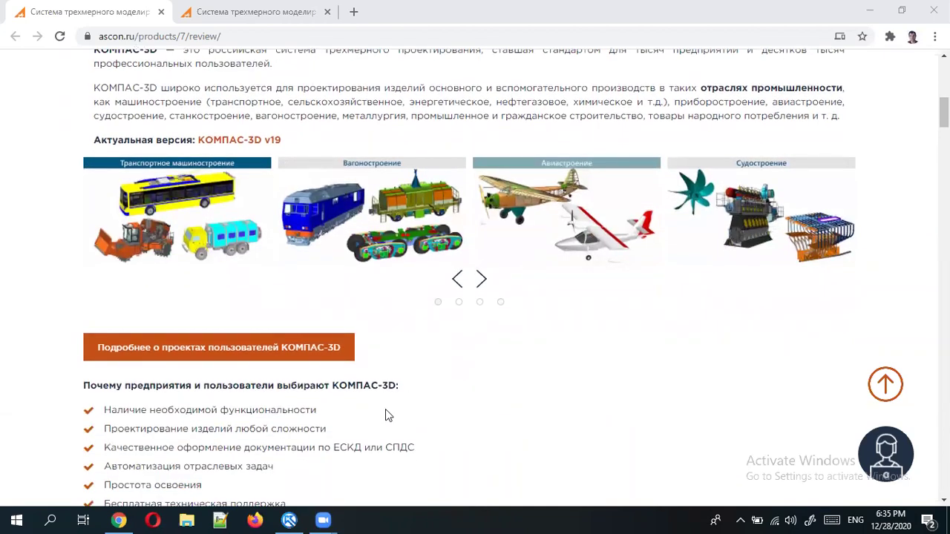
{"action": "scroll", "coordinate": [385, 415], "scroll_direction": "down", "scroll_amount": 2}
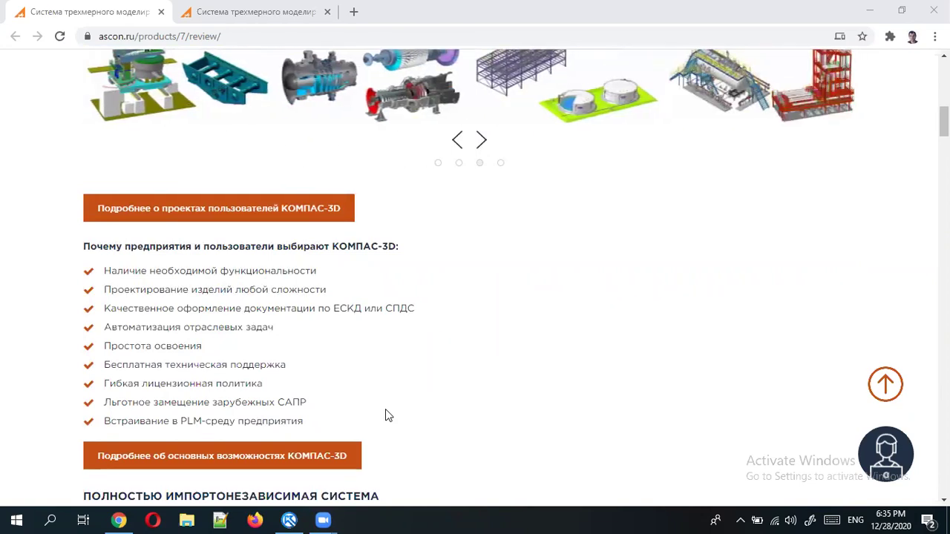
{"action": "scroll", "coordinate": [329, 437], "scroll_direction": "down", "scroll_amount": 4}
{"action": "scroll", "coordinate": [333, 380], "scroll_direction": "down", "scroll_amount": 6}
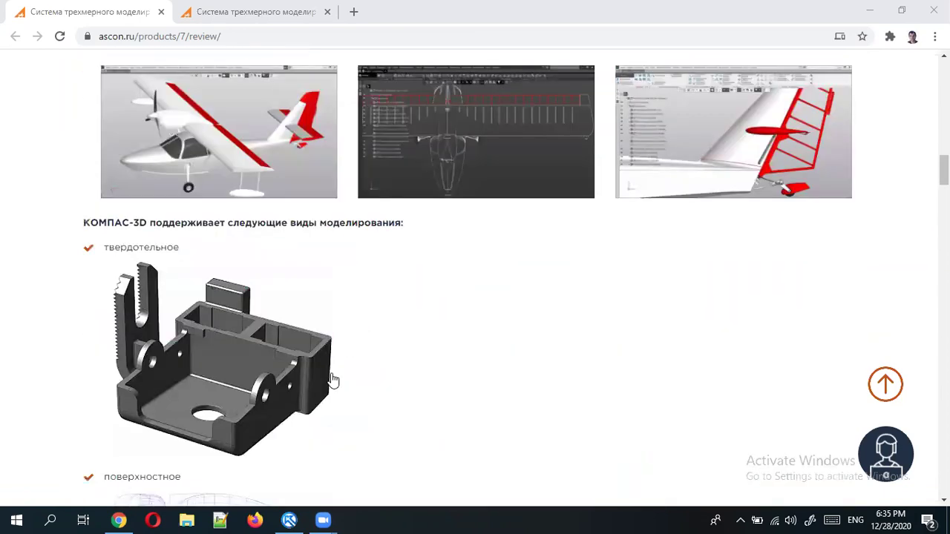
- From the download tab, open КОМПАС-3D LT's 'Перейти и скачать' page in a new tab
{"action": "key", "text": "ctrl+Tab"}
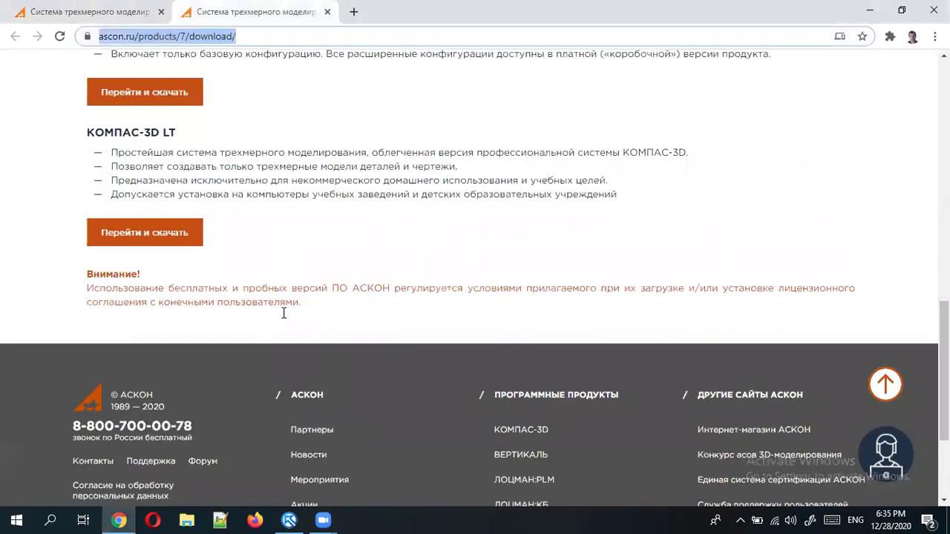
{"action": "scroll", "coordinate": [197, 326], "scroll_direction": "up", "scroll_amount": 2}
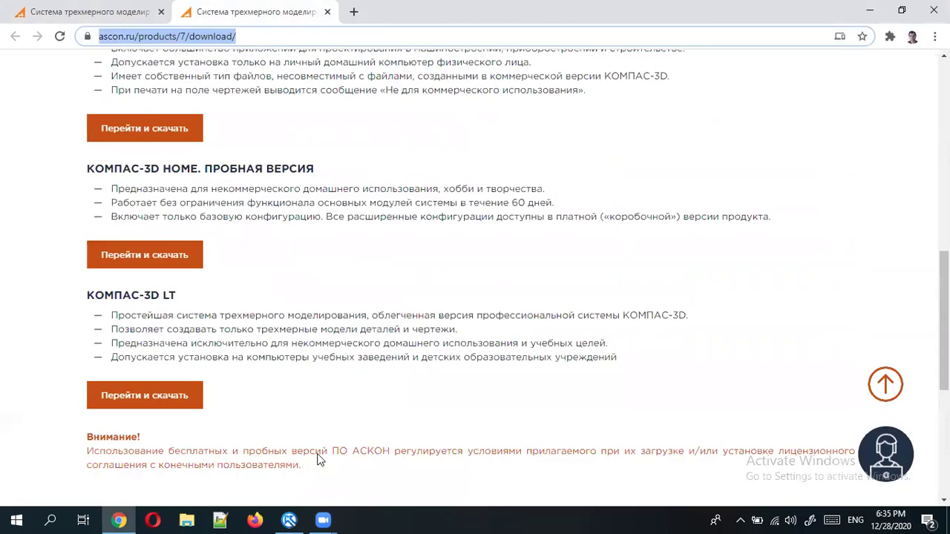
{"action": "left_click", "coordinate": [291, 520]}
{"action": "left_click", "coordinate": [174, 403]}
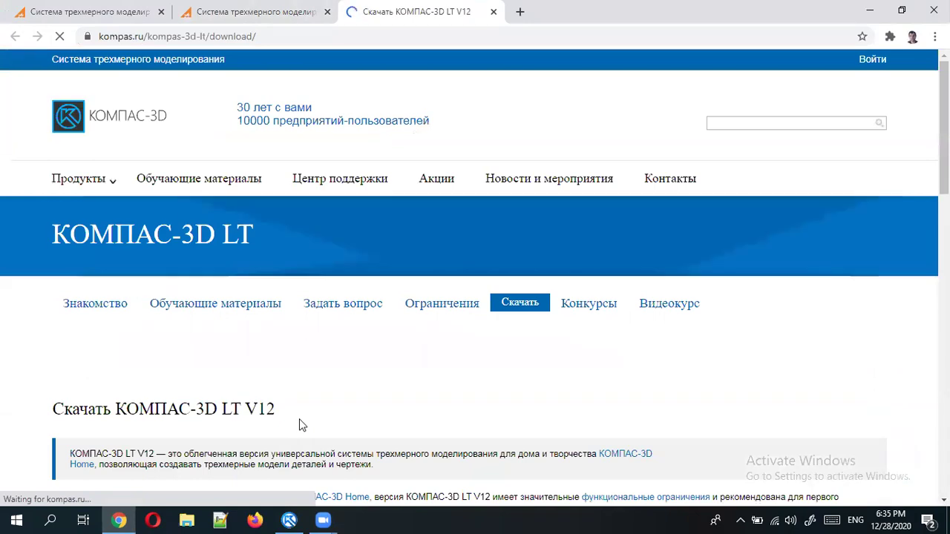
- Look over the kompas.ru request form, including the video-course code field and submit button
{"action": "scroll", "coordinate": [299, 419], "scroll_direction": "down", "scroll_amount": 2}
{"action": "scroll", "coordinate": [286, 411], "scroll_direction": "down", "scroll_amount": 3}
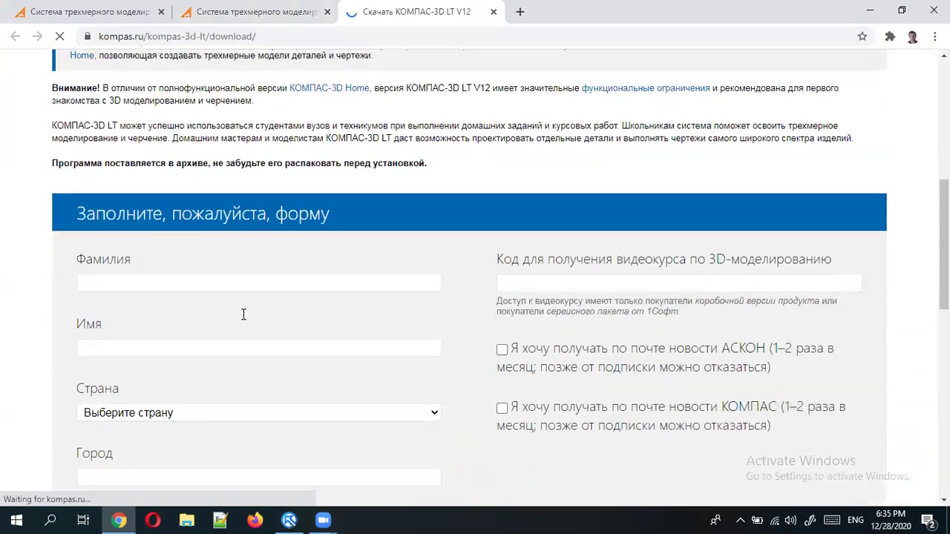
{"action": "scroll", "coordinate": [231, 377], "scroll_direction": "down", "scroll_amount": 2}
{"action": "scroll", "coordinate": [231, 377], "scroll_direction": "up", "scroll_amount": 1}
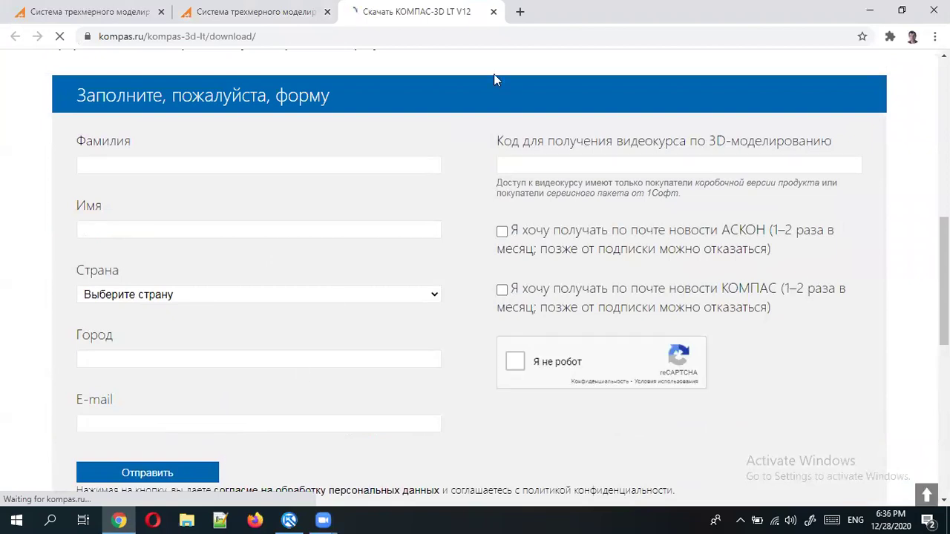
{"action": "left_click", "coordinate": [511, 160]}
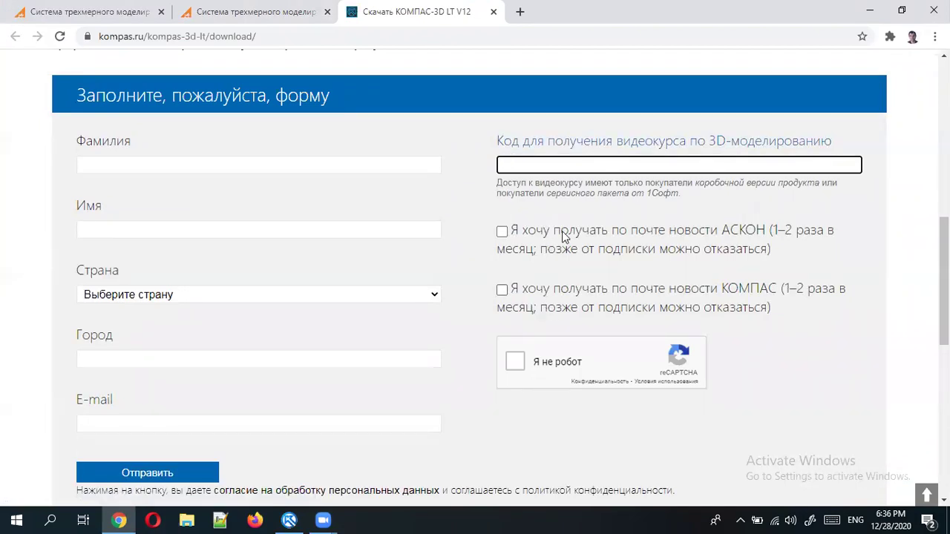
{"action": "scroll", "coordinate": [184, 371], "scroll_direction": "down", "scroll_amount": 2}
{"action": "left_click", "coordinate": [160, 337]}
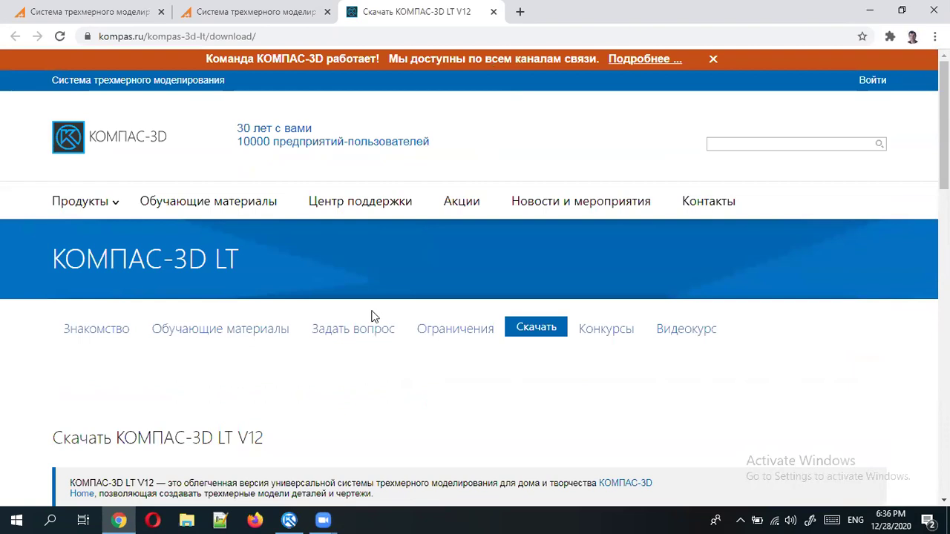
{"action": "mouse_move", "coordinate": [221, 329]}
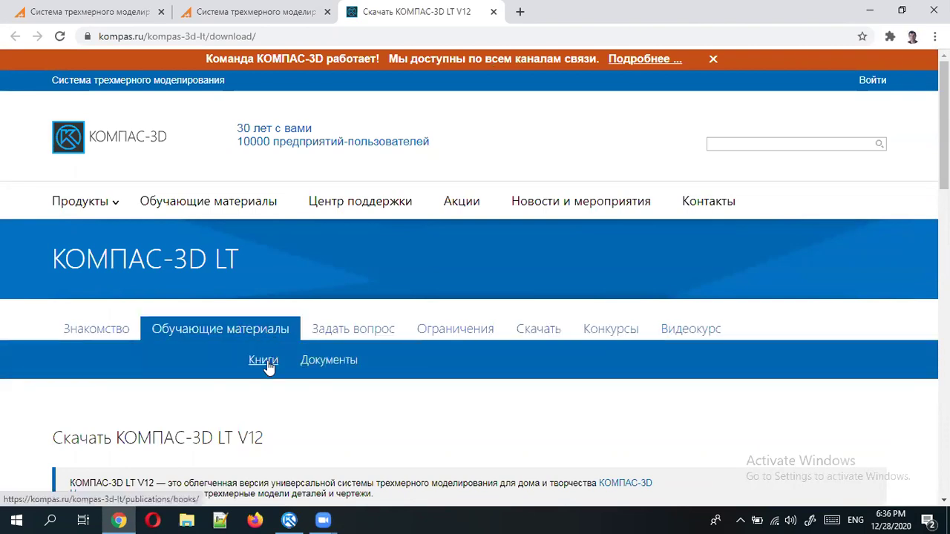
- Browse the КОМПАС-3D LT documents list, then close the kompas.ru tab
{"action": "left_click", "coordinate": [318, 361]}
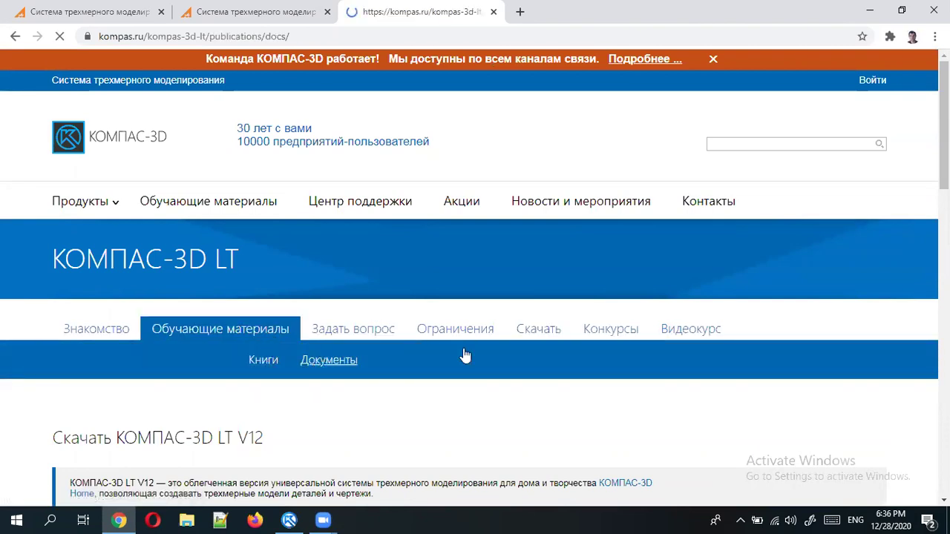
{"action": "scroll", "coordinate": [545, 226], "scroll_direction": "down", "scroll_amount": 3}
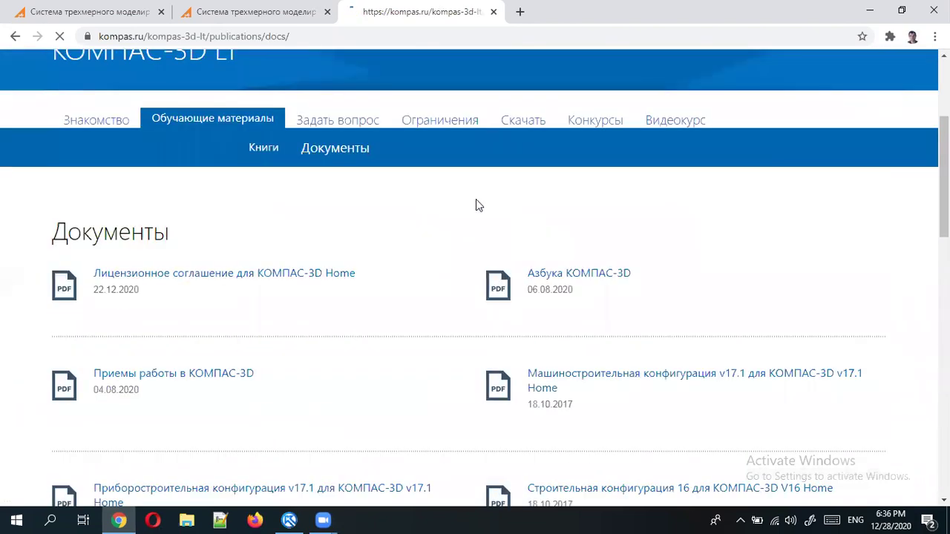
{"action": "scroll", "coordinate": [476, 199], "scroll_direction": "down", "scroll_amount": 1}
{"action": "scroll", "coordinate": [465, 192], "scroll_direction": "down", "scroll_amount": 2}
{"action": "scroll", "coordinate": [494, 63], "scroll_direction": "down", "scroll_amount": 2}
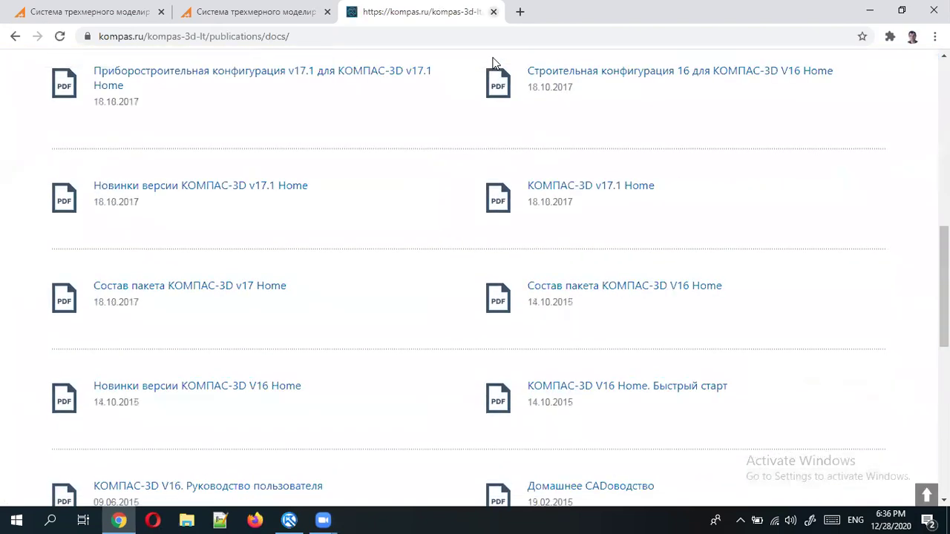
{"action": "key", "text": "ctrl+w"}
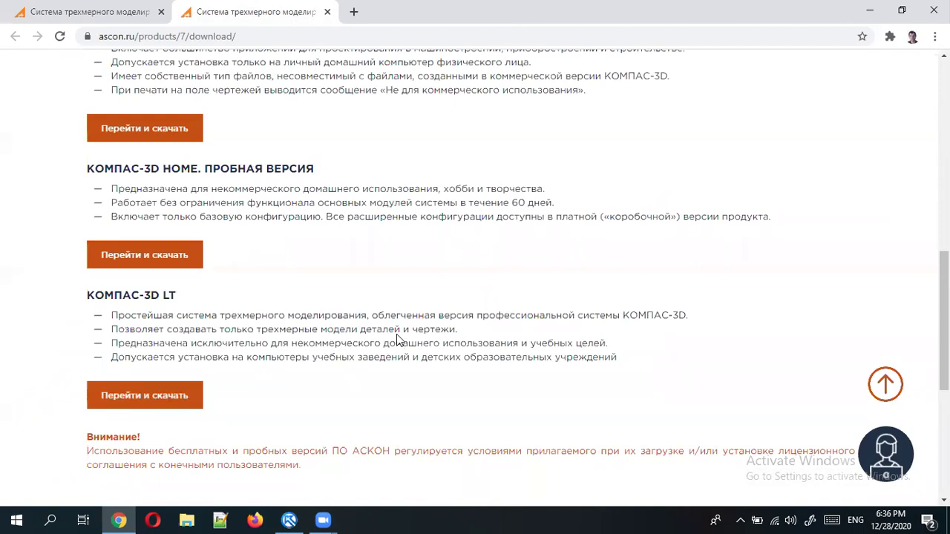
- Highlight the LT description and return to the ascon.ru download tab listing editions
{"action": "left_click_drag", "start_coordinate": [629, 369], "coordinate": [89, 291]}
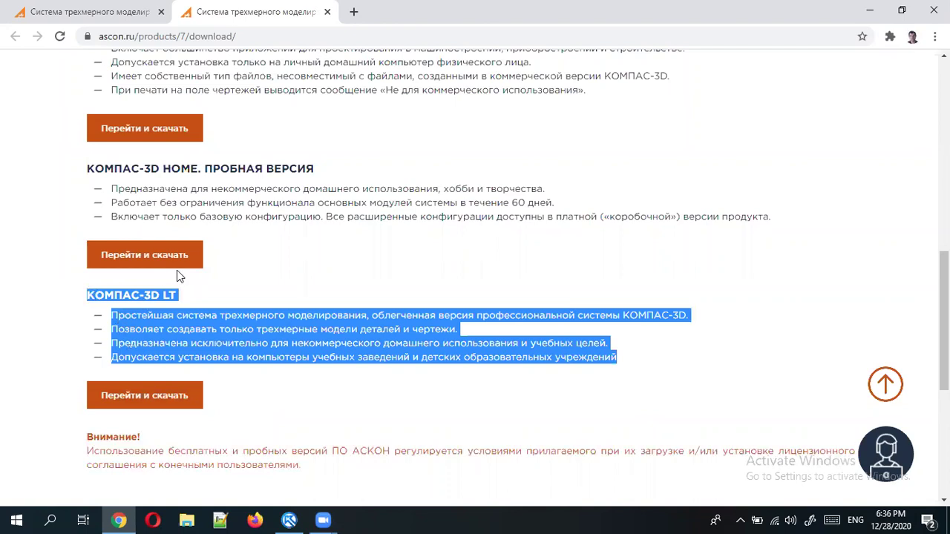
{"action": "left_click", "coordinate": [119, 9]}
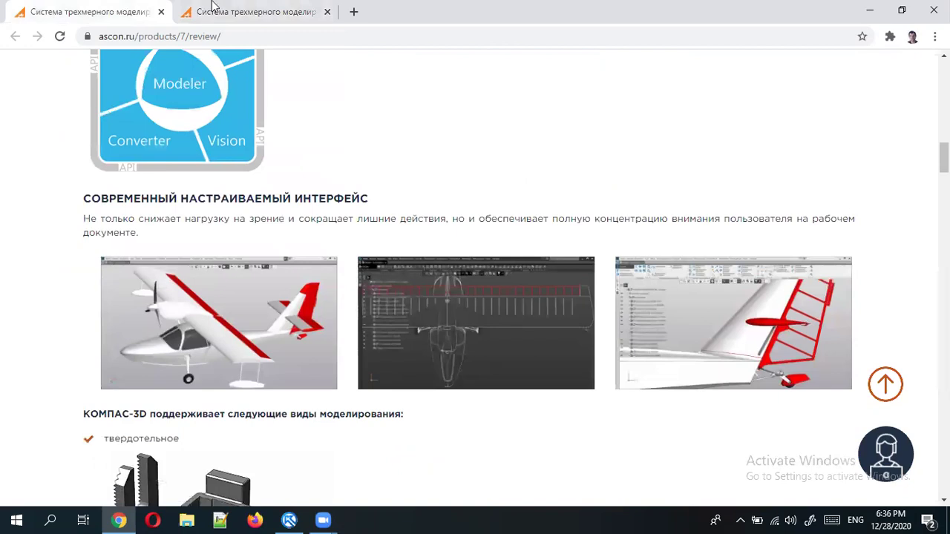
{"action": "left_click", "coordinate": [212, 6]}
{"action": "left_click", "coordinate": [358, 327]}
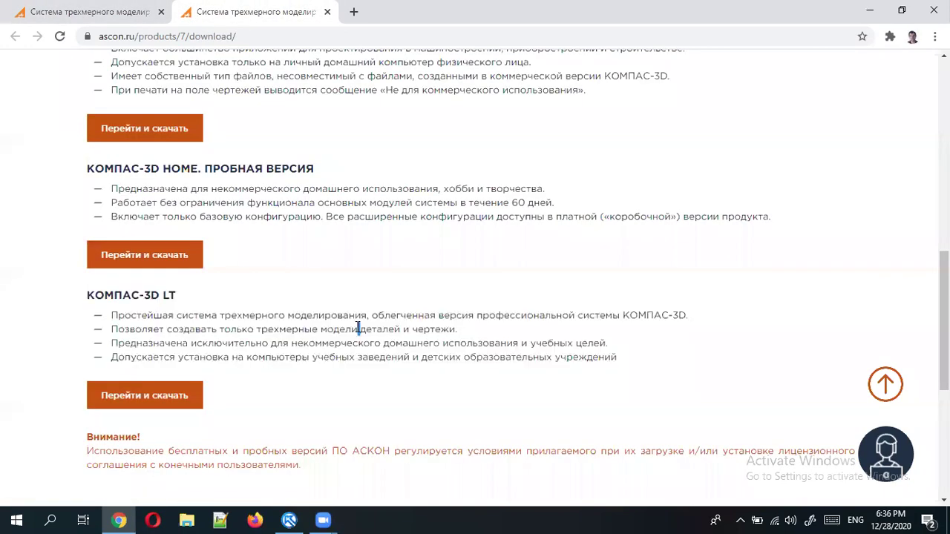
{"action": "scroll", "coordinate": [358, 305], "scroll_direction": "down", "scroll_amount": 2}
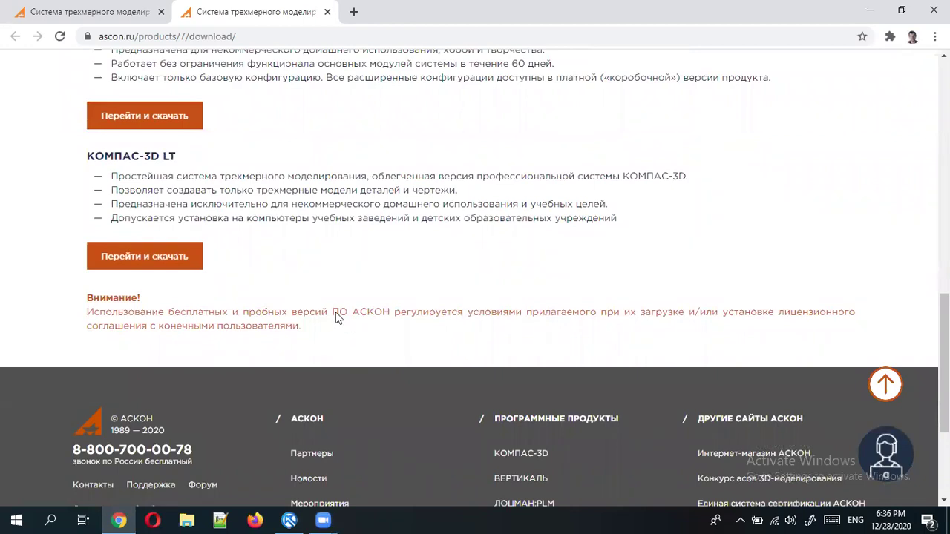
{"action": "scroll", "coordinate": [337, 312], "scroll_direction": "up", "scroll_amount": 4}
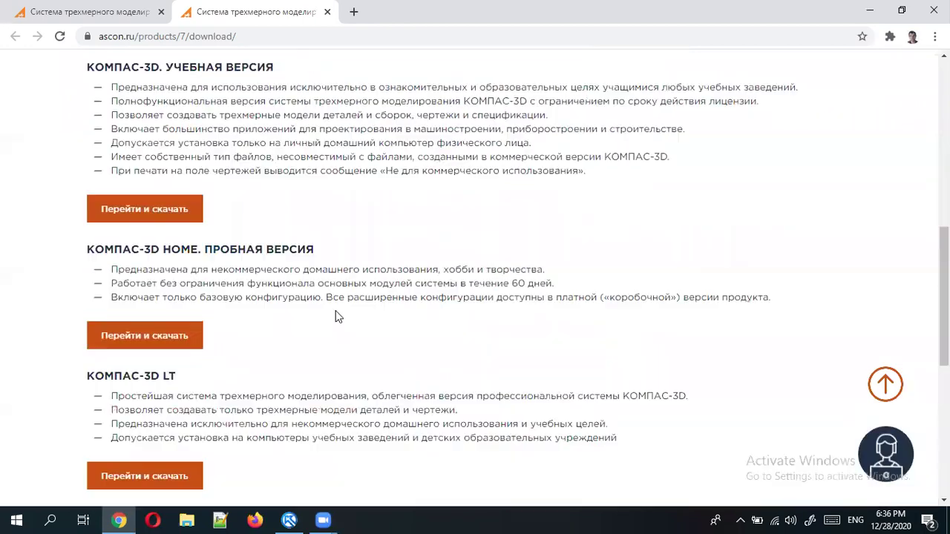
- In the Вид приложения dialog, keep Microsoft Office 2003 as the interface style
{"action": "left_click", "coordinate": [293, 519]}
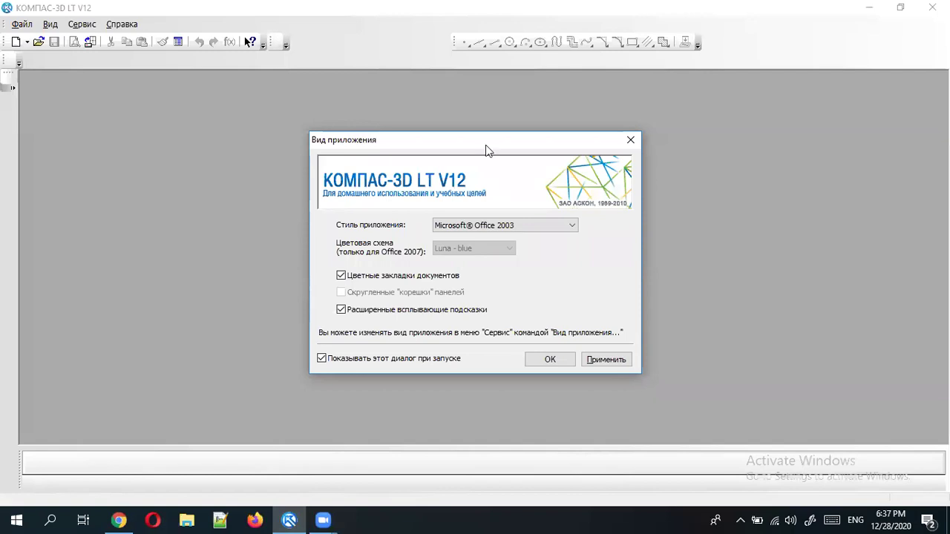
{"action": "left_click_drag", "start_coordinate": [462, 141], "coordinate": [461, 138]}
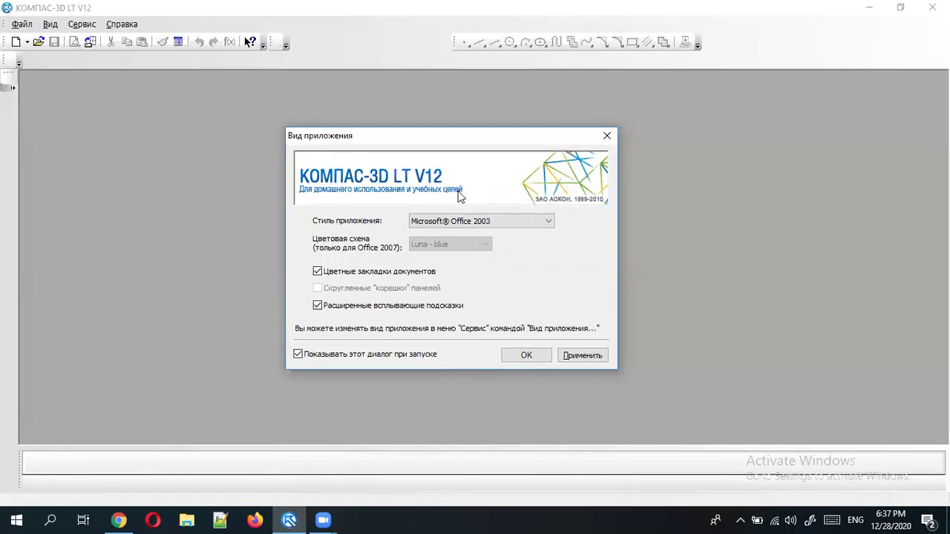
{"action": "left_click", "coordinate": [401, 356]}
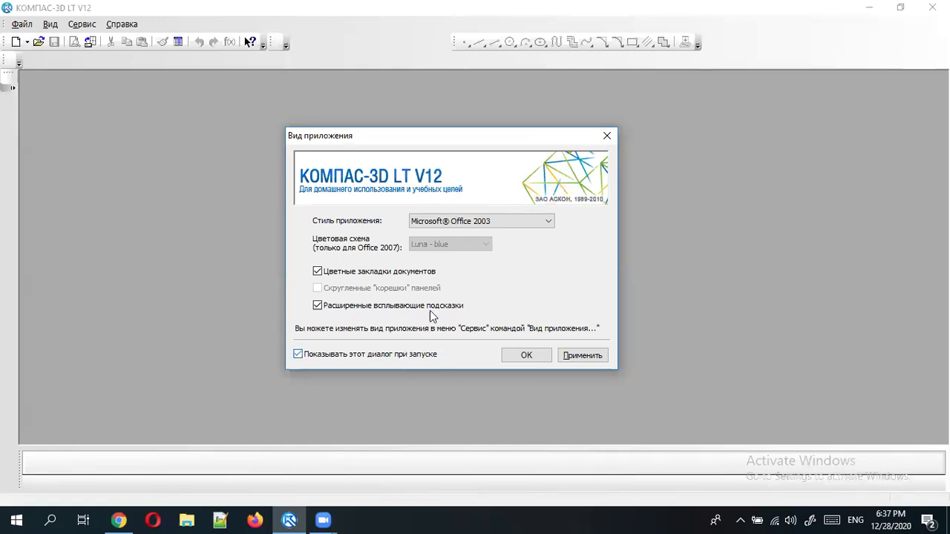
{"action": "left_click", "coordinate": [480, 224]}
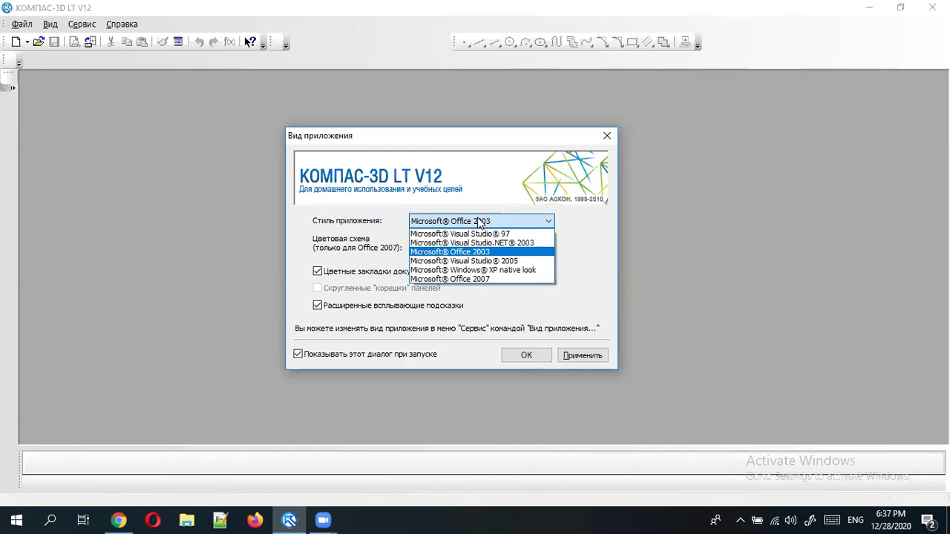
{"action": "left_click", "coordinate": [480, 222]}
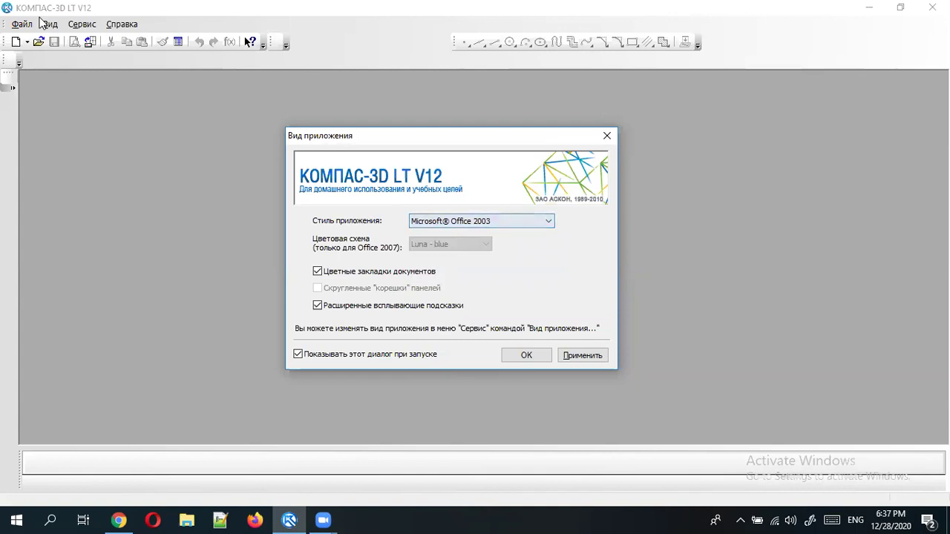
{"action": "double_click", "coordinate": [541, 223]}
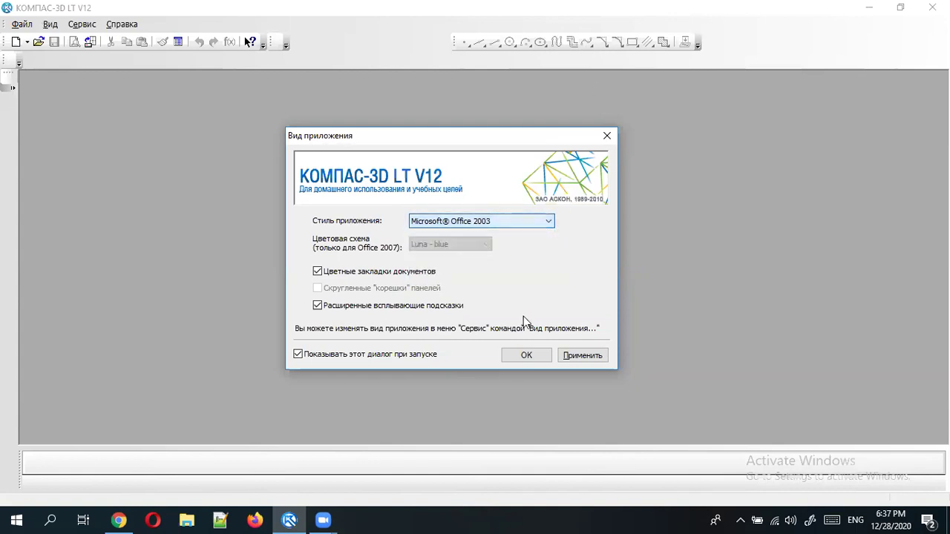
- Turn off 'Показывать этот диалог при запуске', then apply and confirm the settings
{"action": "left_click", "coordinate": [397, 275]}
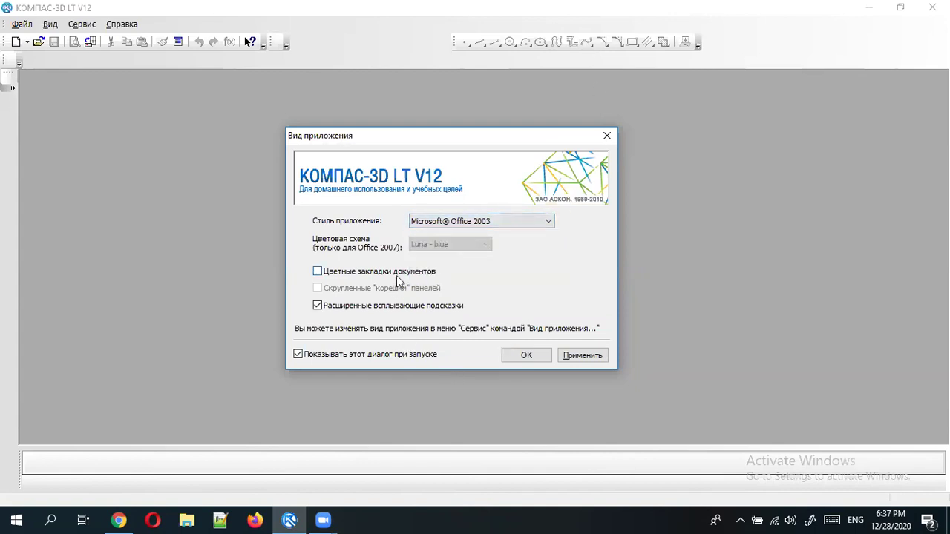
{"action": "left_click", "coordinate": [397, 276]}
{"action": "left_click", "coordinate": [398, 276]}
{"action": "left_click", "coordinate": [406, 309]}
{"action": "left_click", "coordinate": [401, 355]}
{"action": "left_click", "coordinate": [582, 356]}
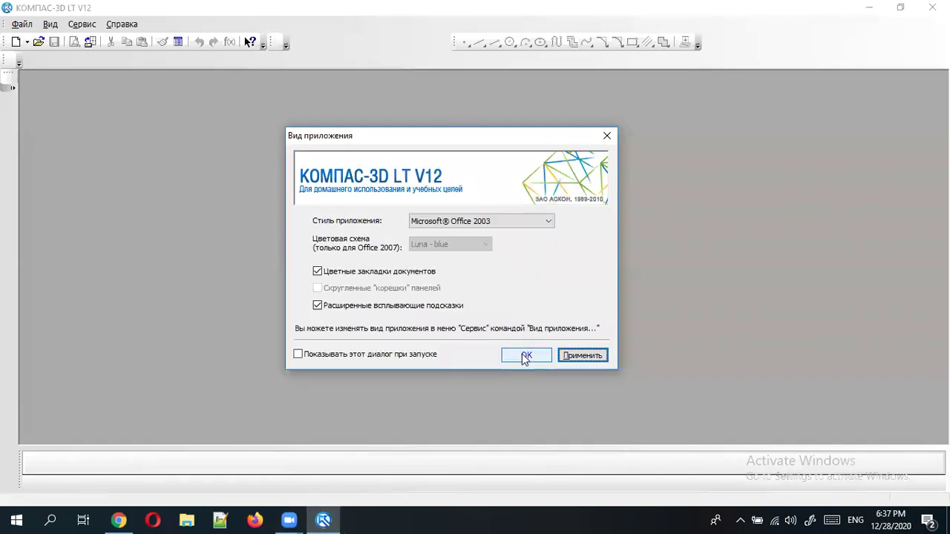
{"action": "left_click", "coordinate": [526, 357]}
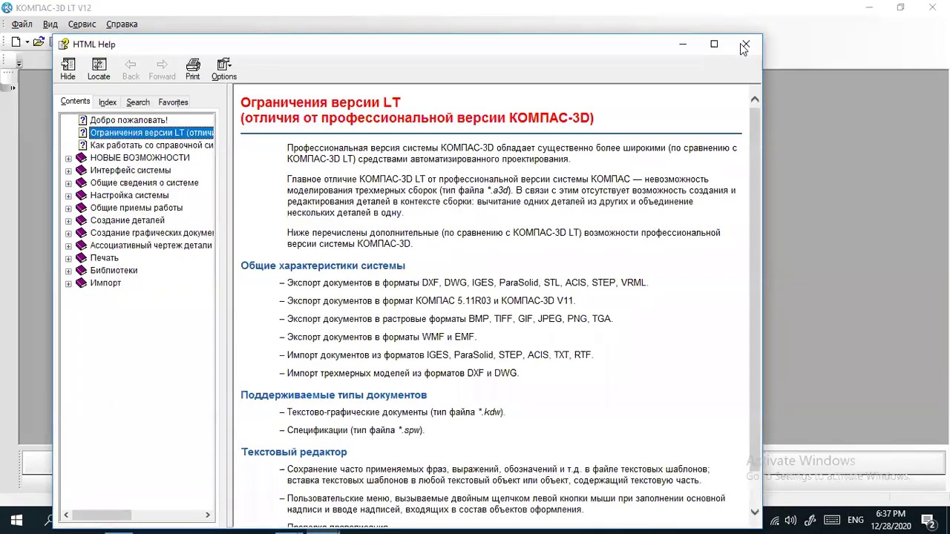
{"action": "scroll", "coordinate": [752, 129], "scroll_direction": "down", "scroll_amount": 1}
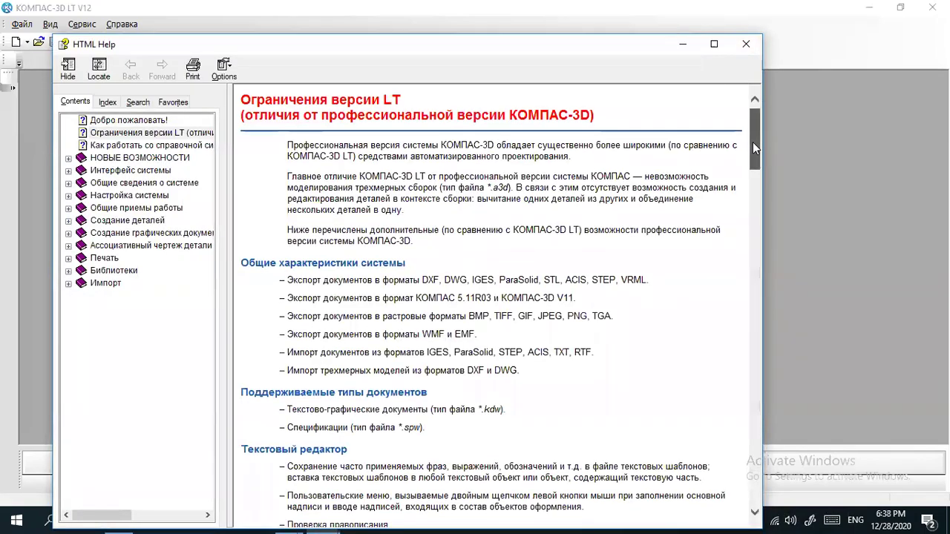
{"action": "scroll", "coordinate": [758, 123], "scroll_direction": "up", "scroll_amount": 1}
{"action": "scroll", "coordinate": [758, 122], "scroll_direction": "down", "scroll_amount": 1}
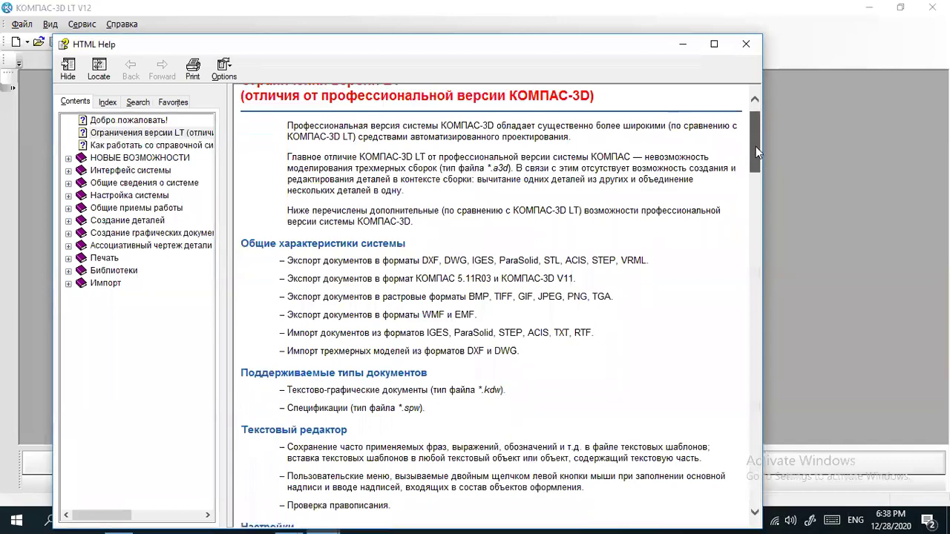
{"action": "scroll", "coordinate": [757, 125], "scroll_direction": "up", "scroll_amount": 1}
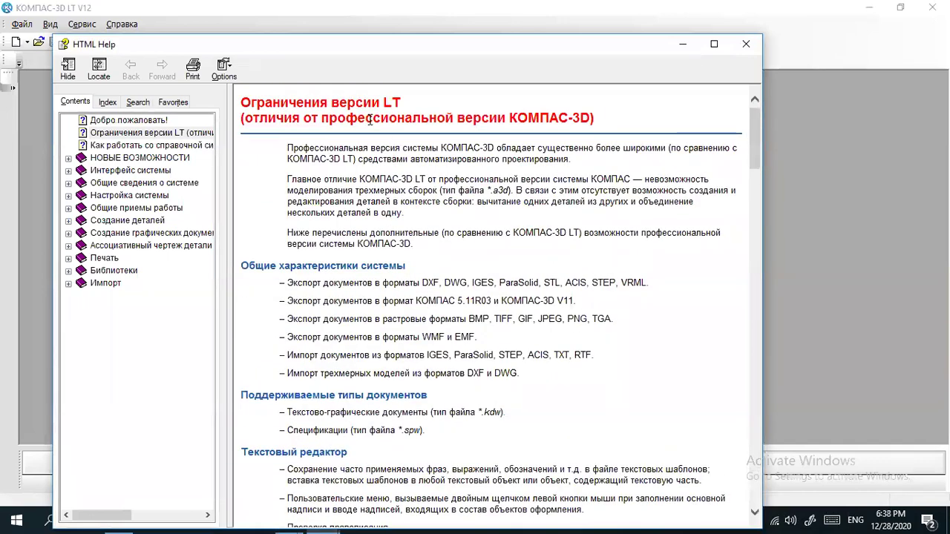
{"action": "scroll", "coordinate": [351, 264], "scroll_direction": "down", "scroll_amount": 4}
{"action": "scroll", "coordinate": [351, 264], "scroll_direction": "down", "scroll_amount": 9}
{"action": "scroll", "coordinate": [351, 263], "scroll_direction": "down", "scroll_amount": 9}
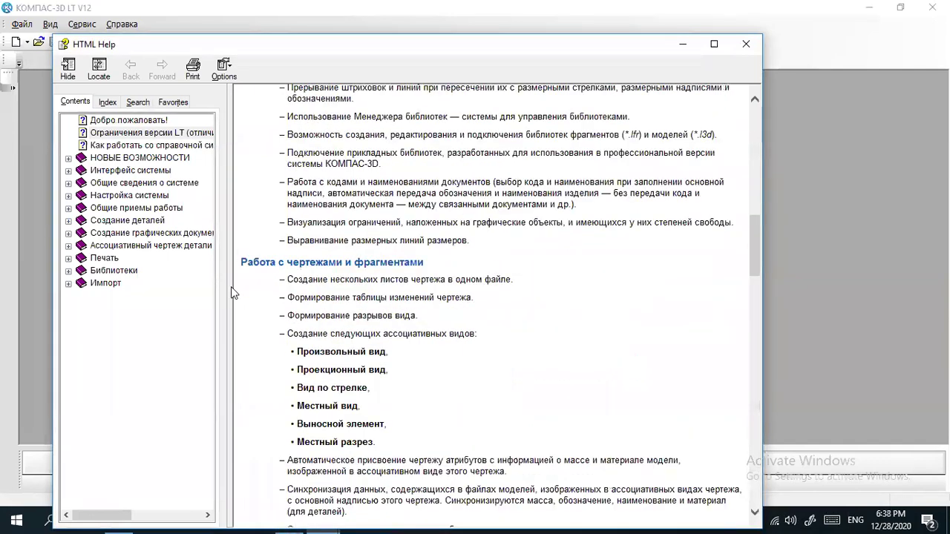
{"action": "scroll", "coordinate": [351, 264], "scroll_direction": "down", "scroll_amount": 9}
{"action": "scroll", "coordinate": [186, 286], "scroll_direction": "down", "scroll_amount": 1}
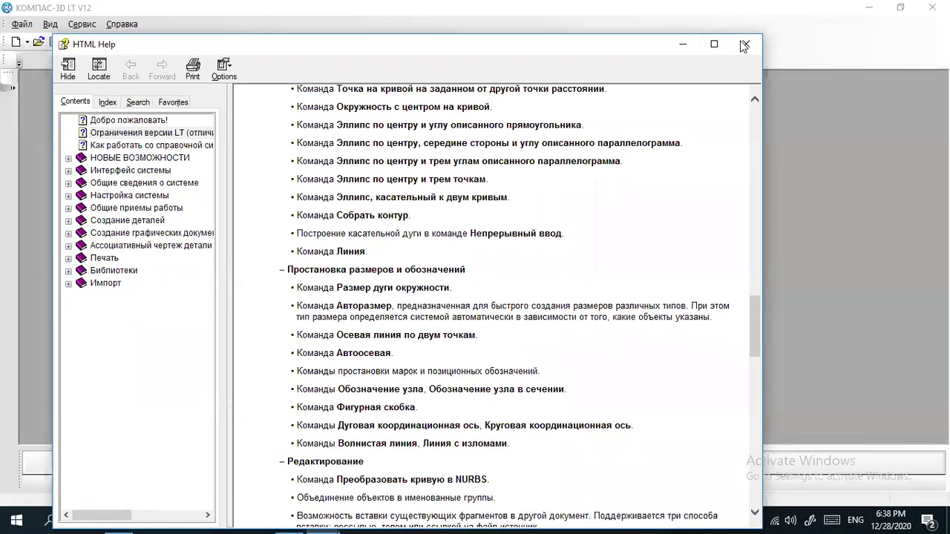
- Close HTML Help, dock the drawing toolbar beside the standard toolbar, and remove the floating toolbar
{"action": "key", "text": "alt+F4"}
{"action": "key", "text": "alt"}
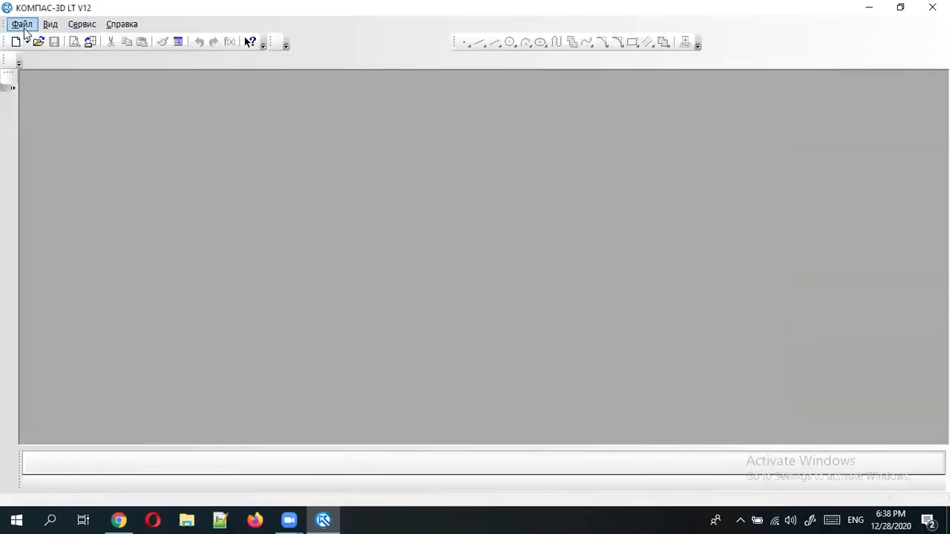
{"action": "left_click_drag", "start_coordinate": [453, 42], "coordinate": [287, 44]}
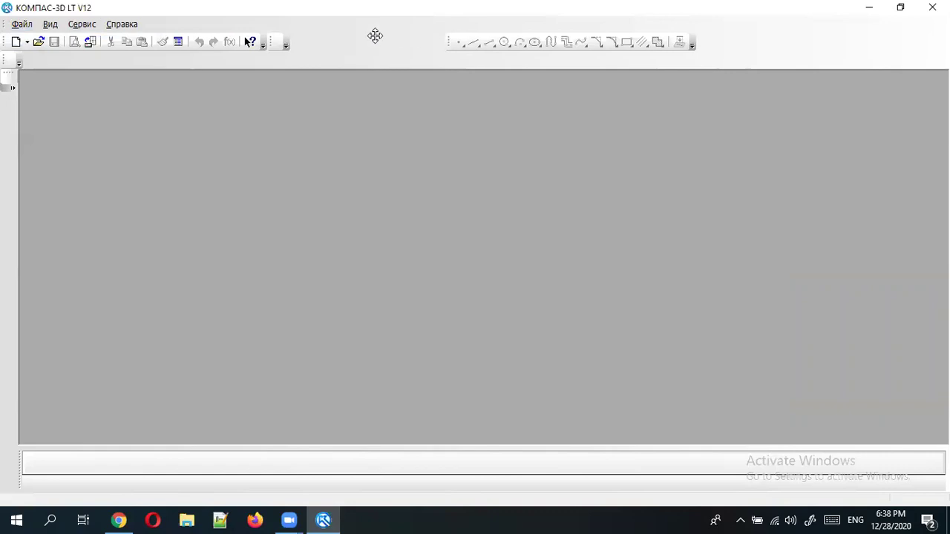
{"action": "mouse_move", "coordinate": [6, 60]}
{"action": "left_mouse_down"}
{"action": "mouse_move", "coordinate": [191, 165]}
{"action": "mouse_move", "coordinate": [32, 64]}
{"action": "mouse_move", "coordinate": [257, 194]}
{"action": "left_mouse_up"}
{"action": "left_click", "coordinate": [256, 177]}
{"action": "left_click", "coordinate": [261, 178]}
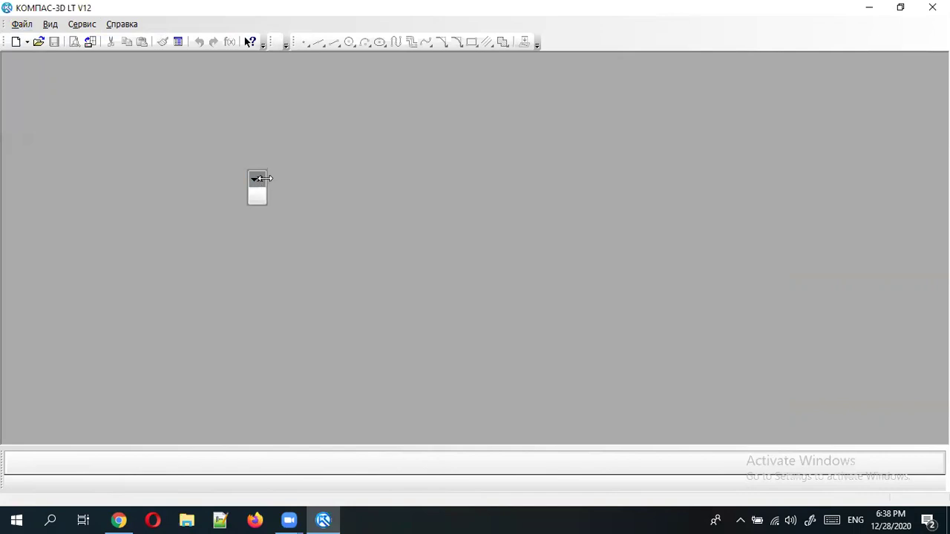
- Bring up the Файл menu with its file commands
{"action": "left_click", "coordinate": [22, 24]}
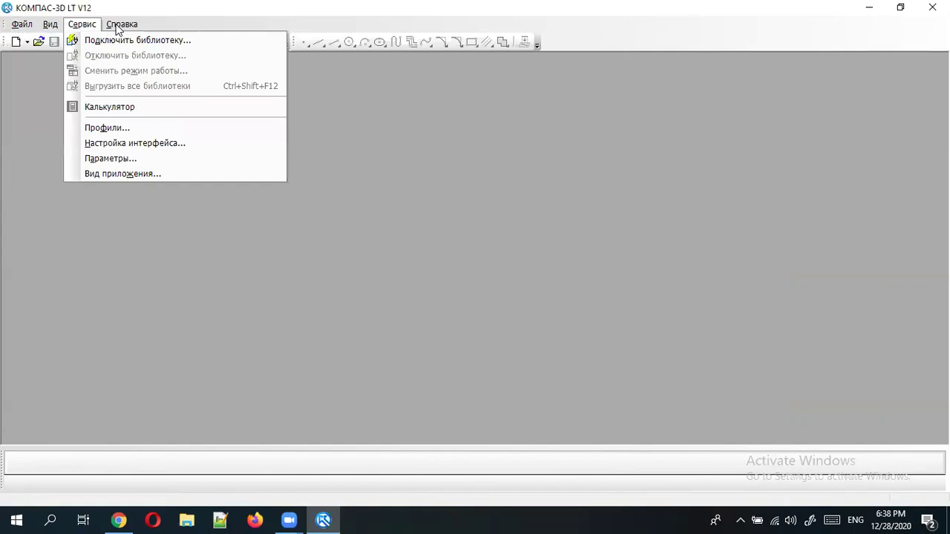
{"action": "left_click", "coordinate": [198, 8]}
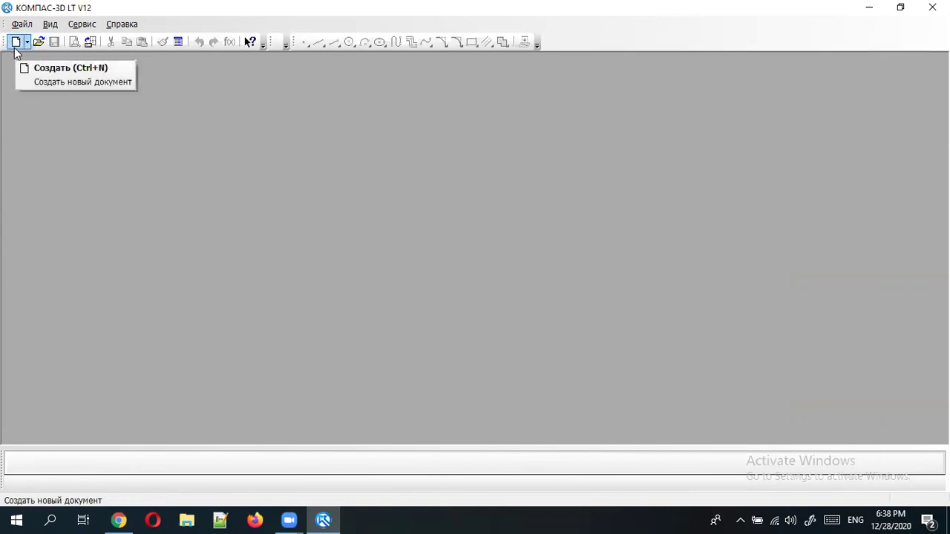
{"action": "left_click", "coordinate": [22, 25]}
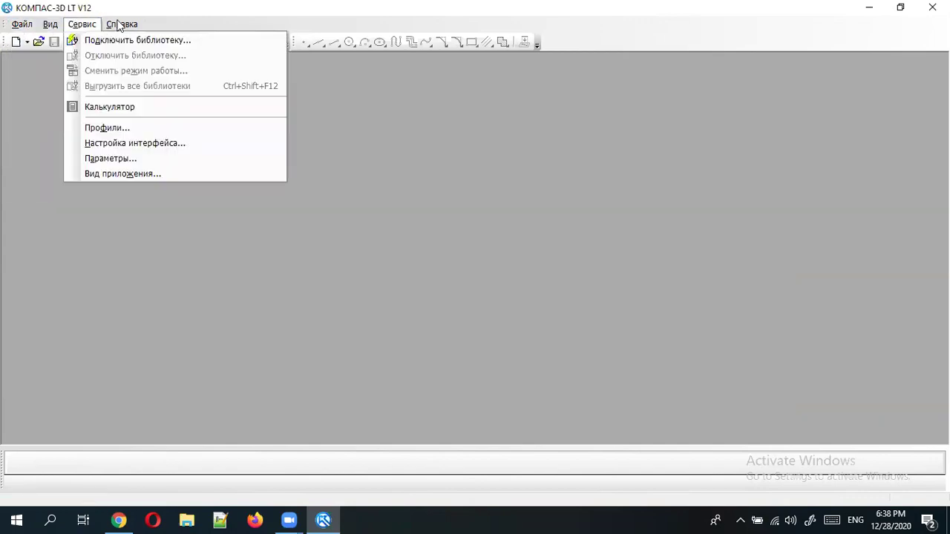
{"action": "left_click", "coordinate": [93, 26]}
{"action": "left_click", "coordinate": [22, 25]}
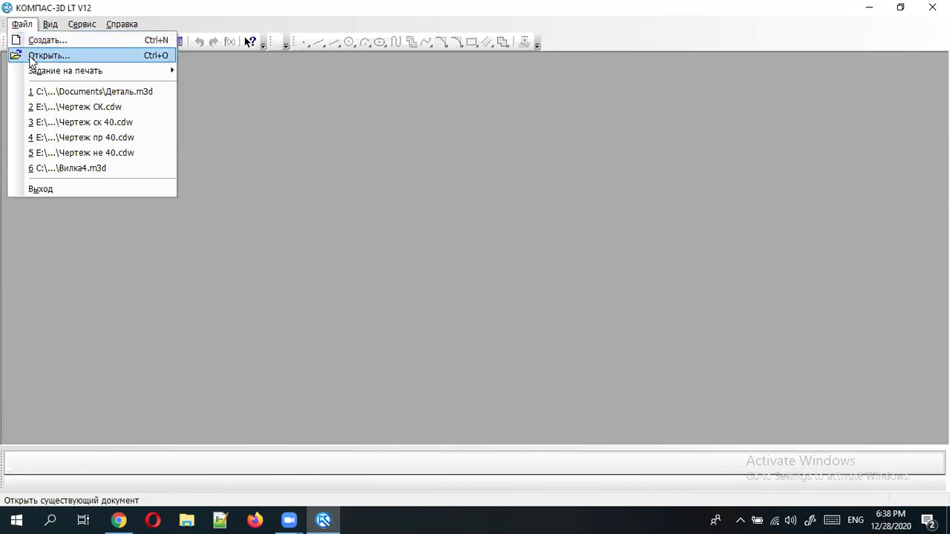
- Start a new document, compare the Чертеж, Фрагмент and Деталь types, then show Шаблоны
{"action": "left_click", "coordinate": [42, 42]}
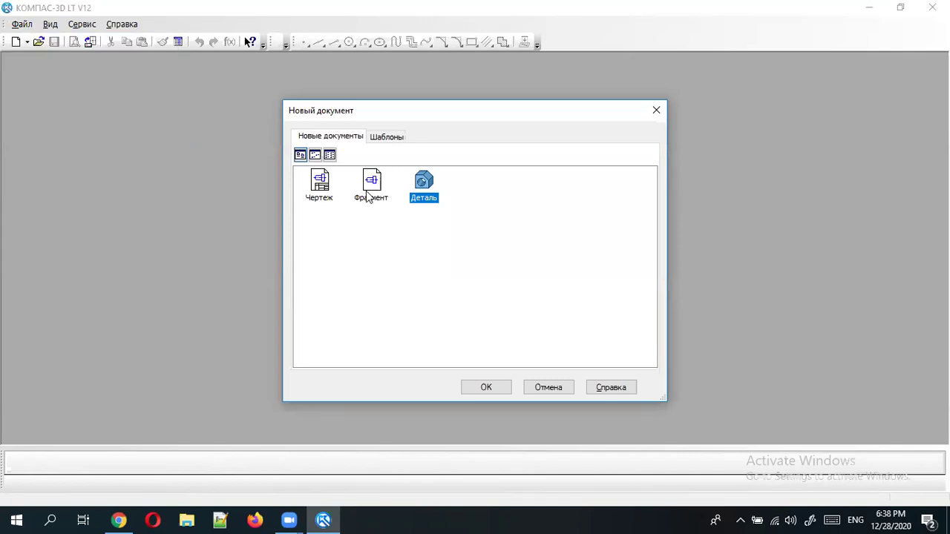
{"action": "left_click", "coordinate": [320, 190]}
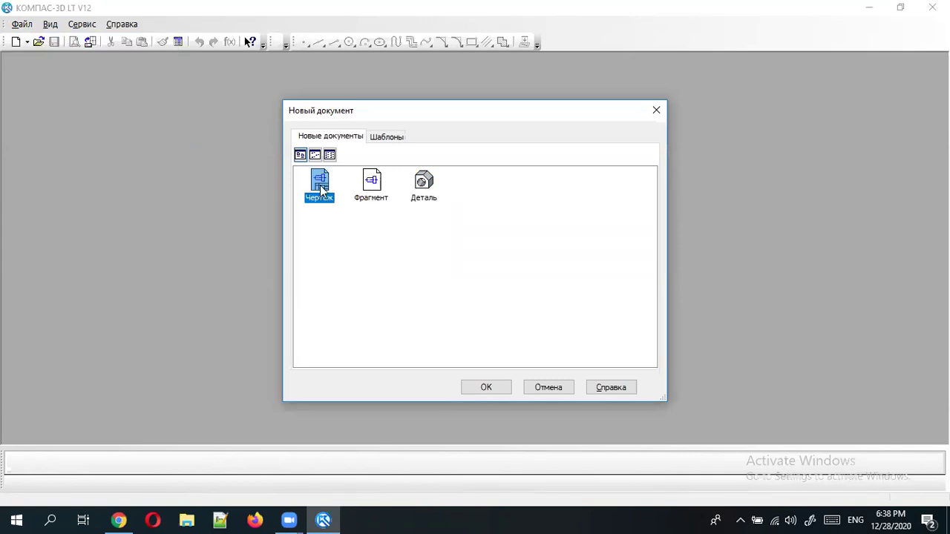
{"action": "left_click", "coordinate": [369, 187]}
{"action": "left_click", "coordinate": [421, 191]}
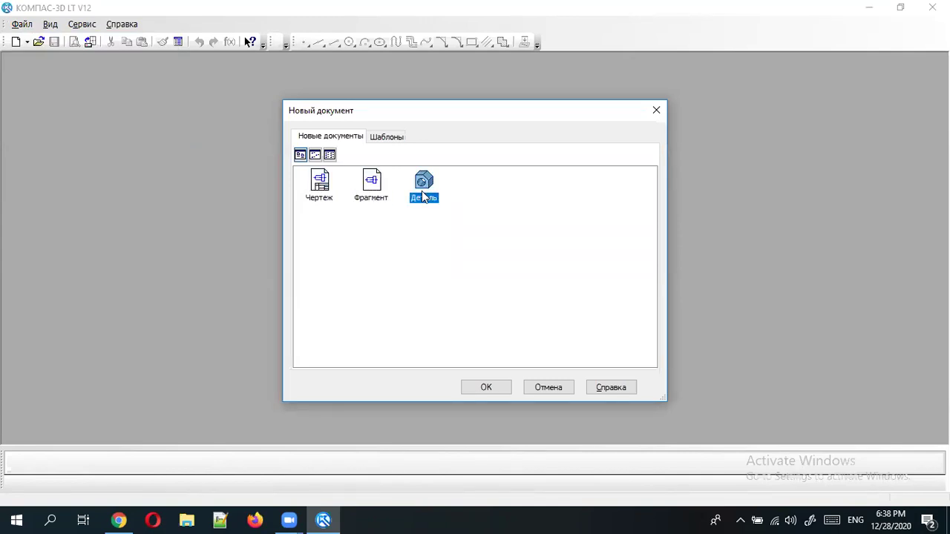
{"action": "left_click", "coordinate": [373, 185]}
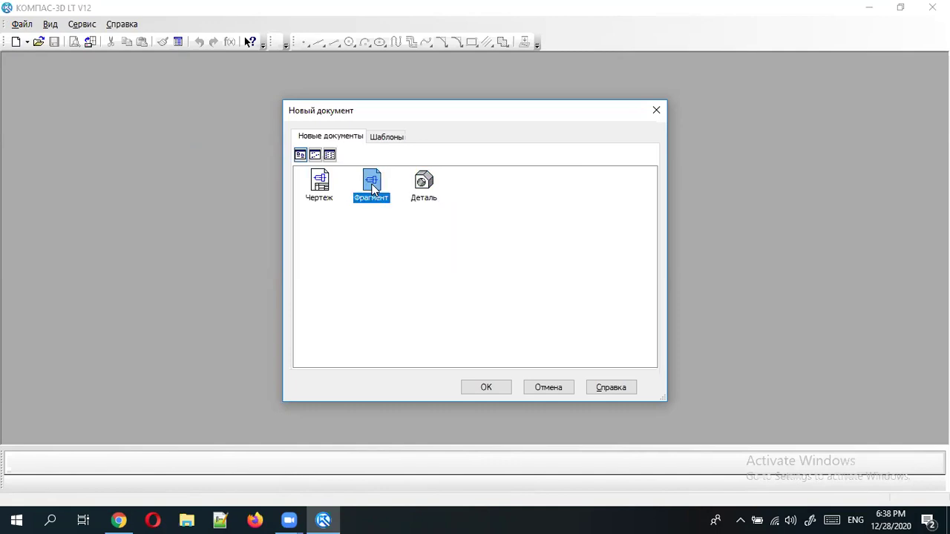
{"action": "left_click", "coordinate": [319, 185]}
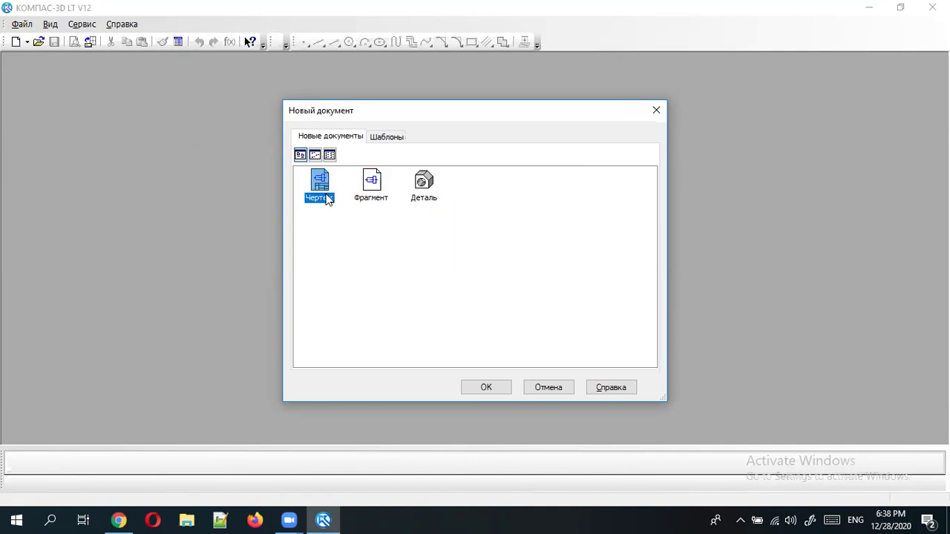
{"action": "left_click", "coordinate": [423, 186]}
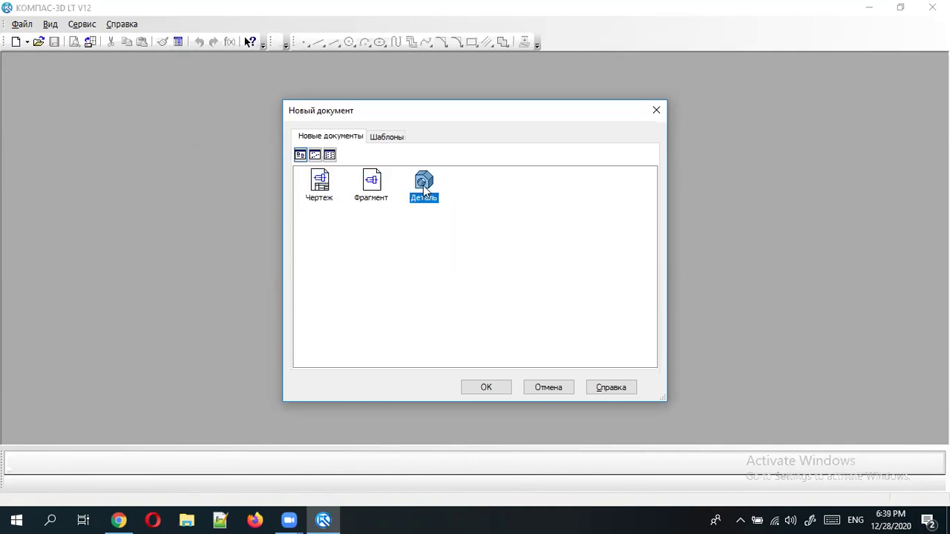
{"action": "left_click", "coordinate": [390, 137]}
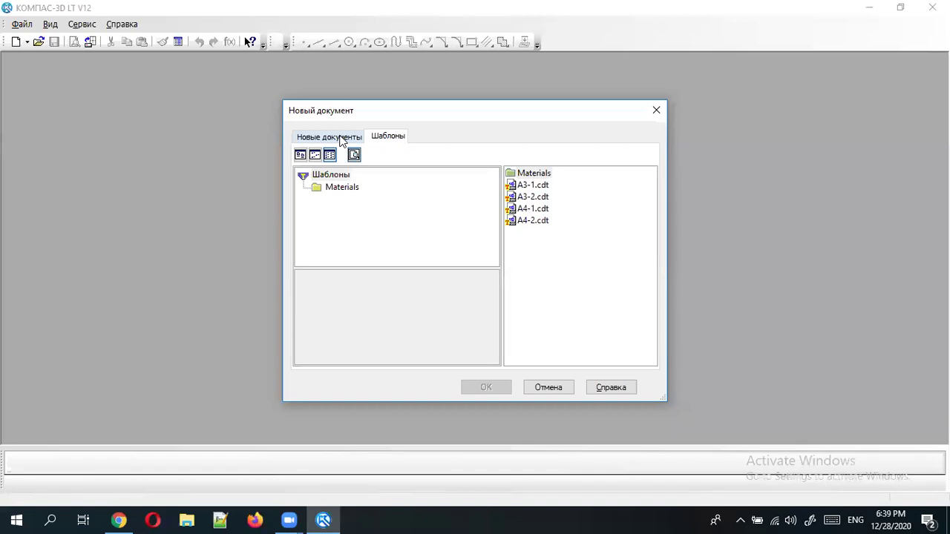
- Preview the A3-1, A3-2, A4-1 and A4-2 .cdt templates, then return to Новые документы
{"action": "left_click", "coordinate": [523, 187]}
{"action": "left_click", "coordinate": [523, 198]}
{"action": "left_click", "coordinate": [524, 209]}
{"action": "left_click", "coordinate": [525, 221]}
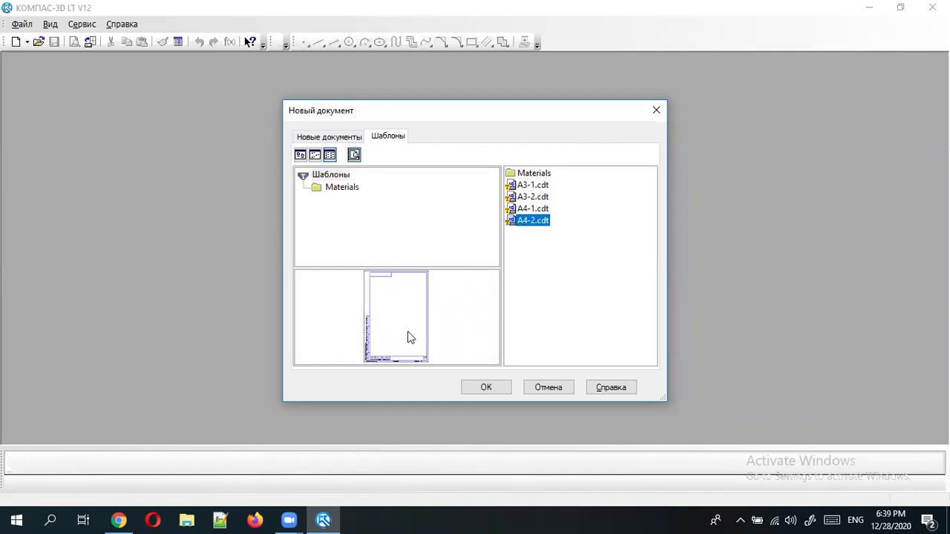
{"action": "left_click", "coordinate": [523, 211]}
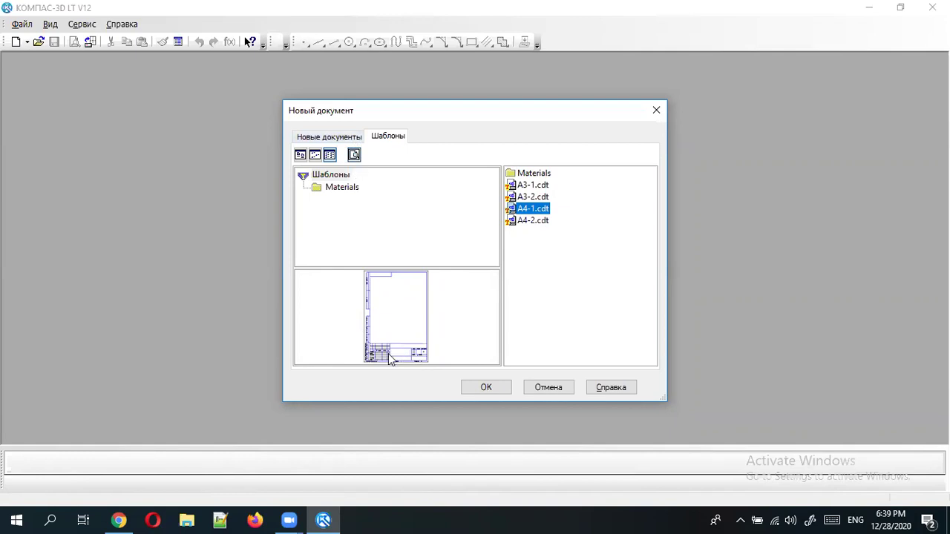
{"action": "left_click", "coordinate": [346, 140]}
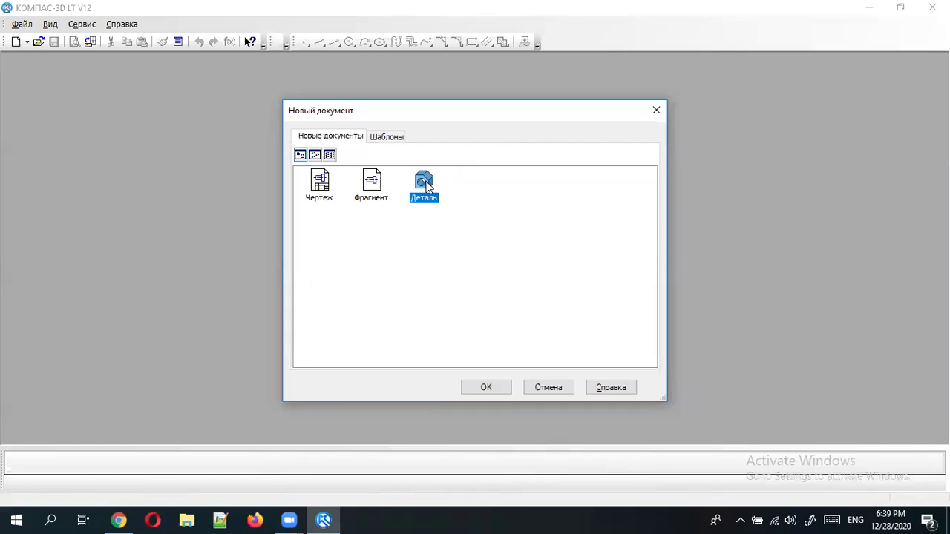
{"action": "left_click", "coordinate": [475, 390]}
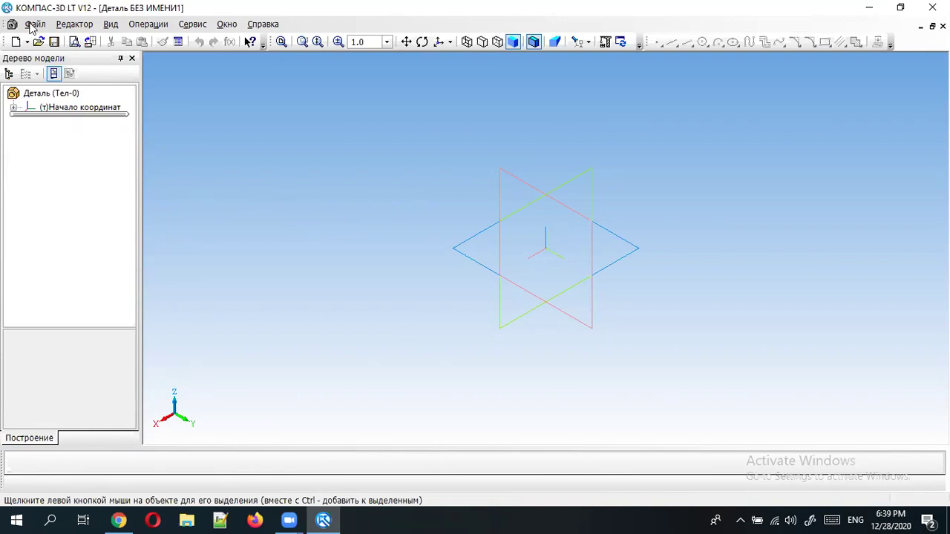
{"action": "left_click", "coordinate": [34, 24]}
{"action": "left_click", "coordinate": [74, 28]}
{"action": "left_click", "coordinate": [263, 24]}
{"action": "left_click", "coordinate": [104, 26]}
{"action": "left_click", "coordinate": [34, 25]}
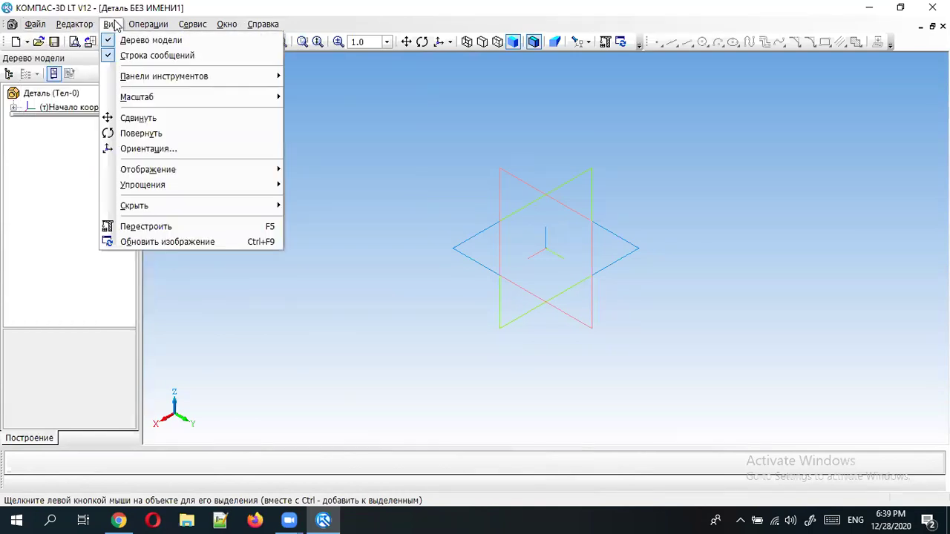
{"action": "left_click", "coordinate": [172, 6]}
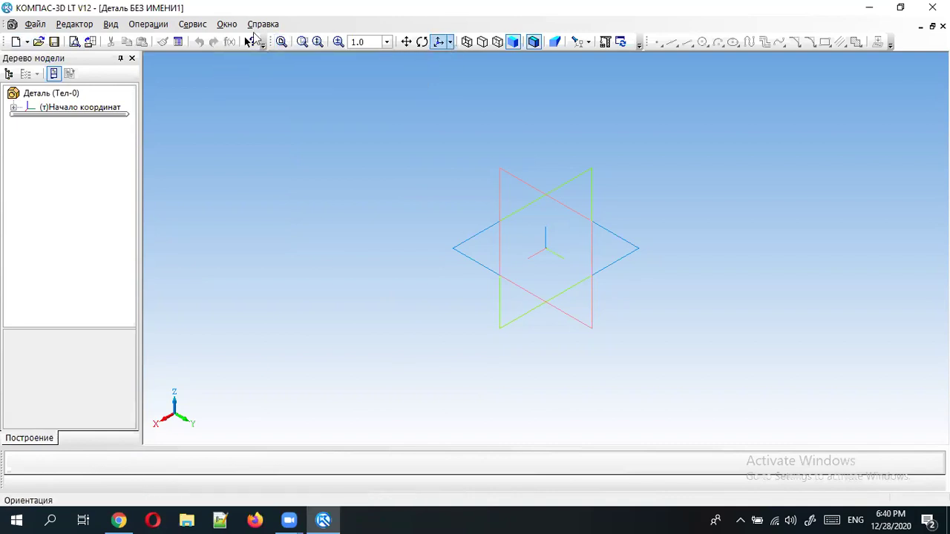
- Enable the Компактная панель toolbar and dock it vertically at the left edge beside the model tree
{"action": "right_click", "coordinate": [306, 30]}
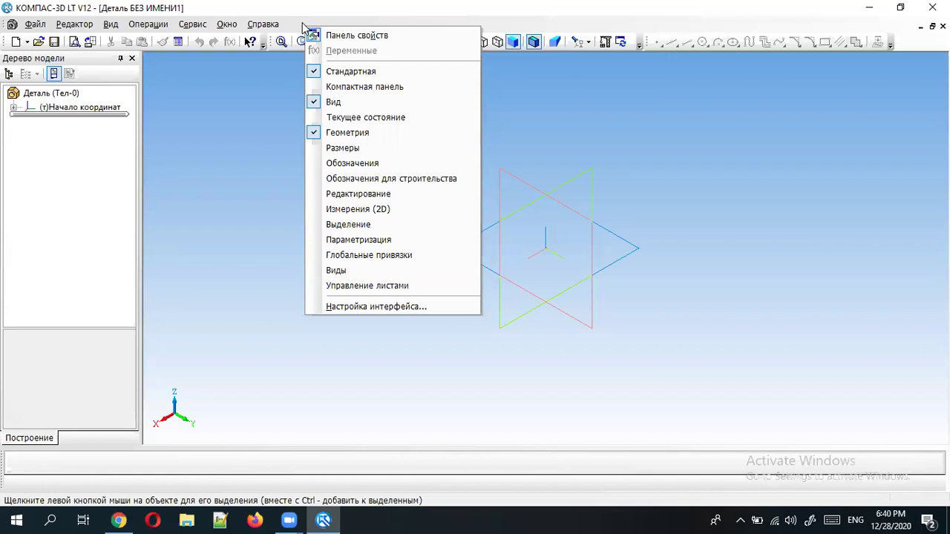
{"action": "left_click", "coordinate": [365, 87]}
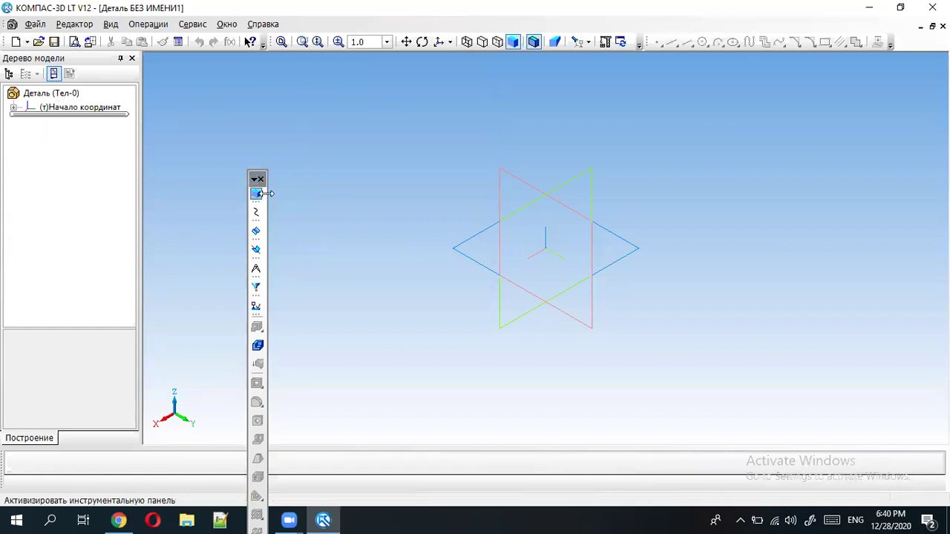
{"action": "left_click_drag", "start_coordinate": [256, 170], "coordinate": [15, 60]}
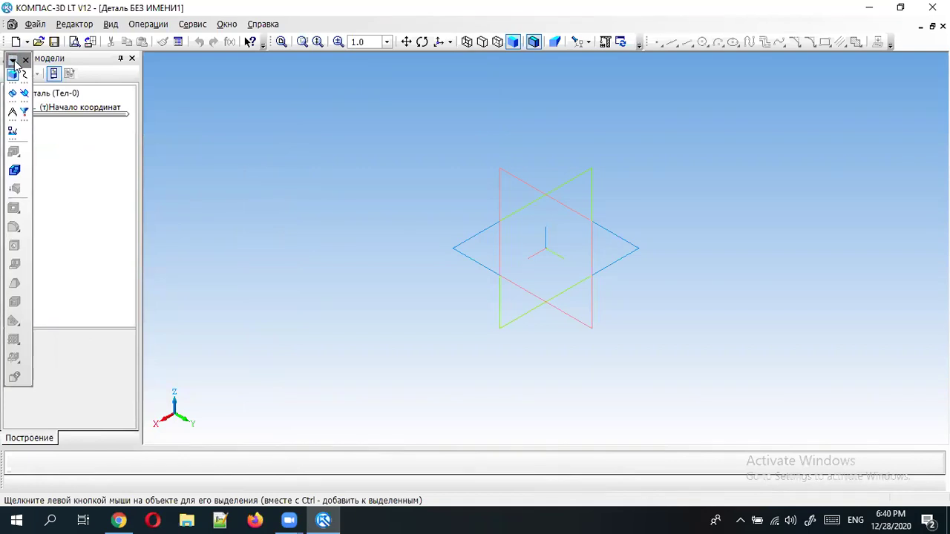
{"action": "left_click", "coordinate": [13, 60]}
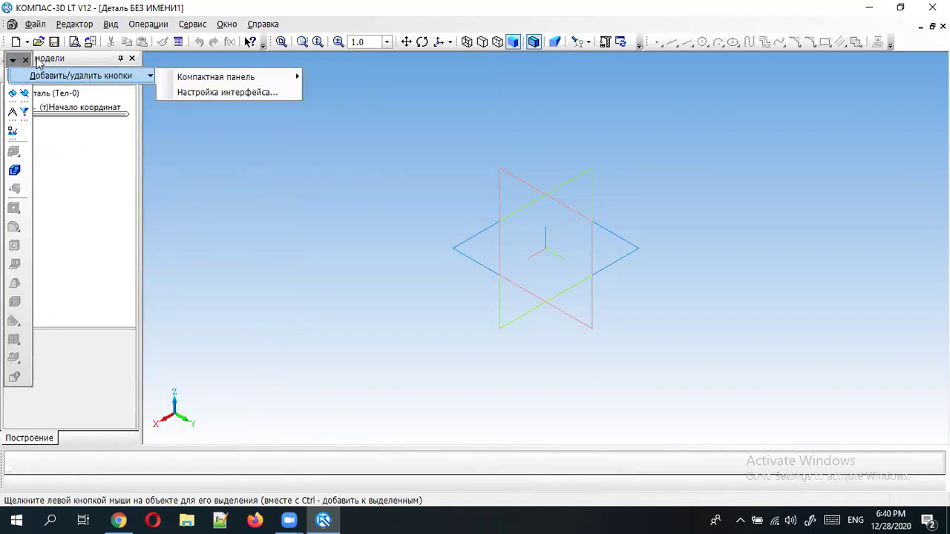
{"action": "left_click_drag", "start_coordinate": [16, 59], "coordinate": [119, 54]}
{"action": "left_click_drag", "start_coordinate": [490, 92], "coordinate": [445, 59]}
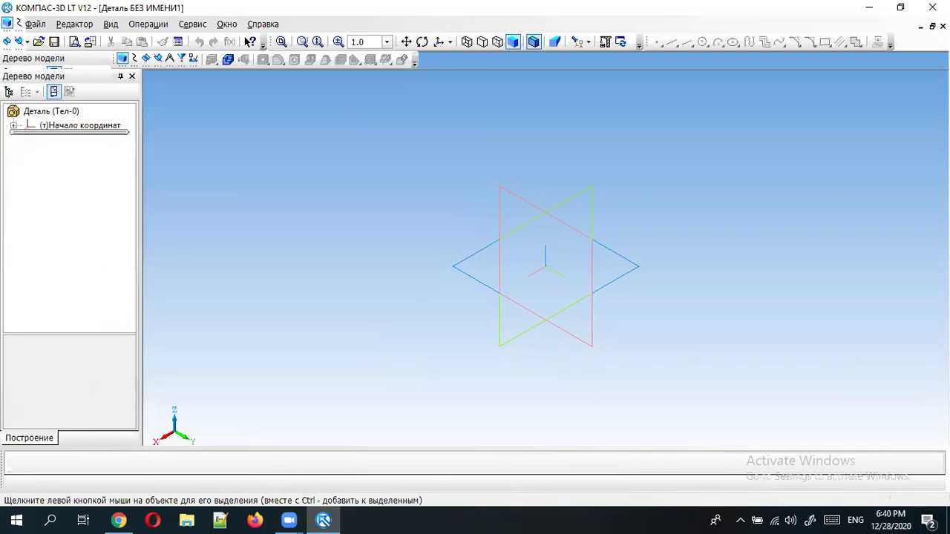
{"action": "left_click_drag", "start_coordinate": [117, 58], "coordinate": [10, 66]}
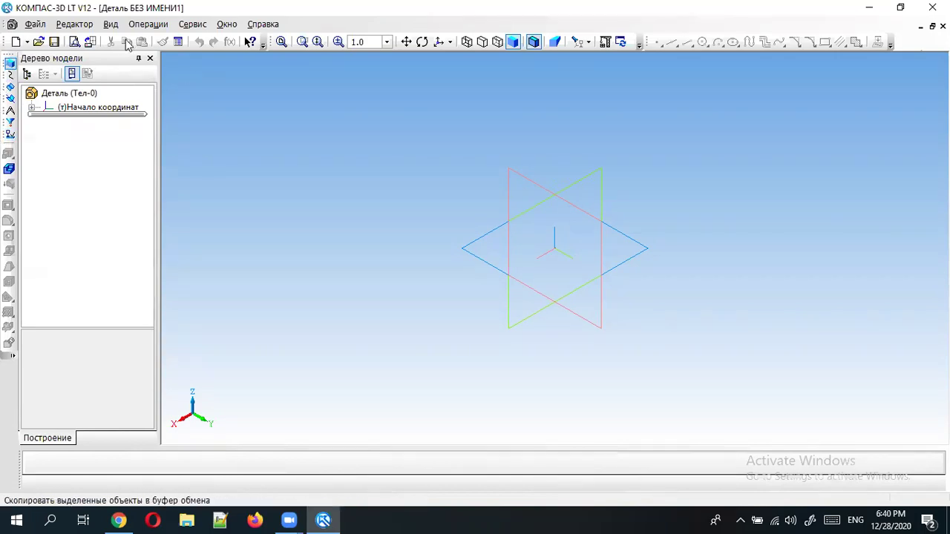
{"action": "right_click", "coordinate": [286, 24]}
{"action": "left_click", "coordinate": [324, 121]}
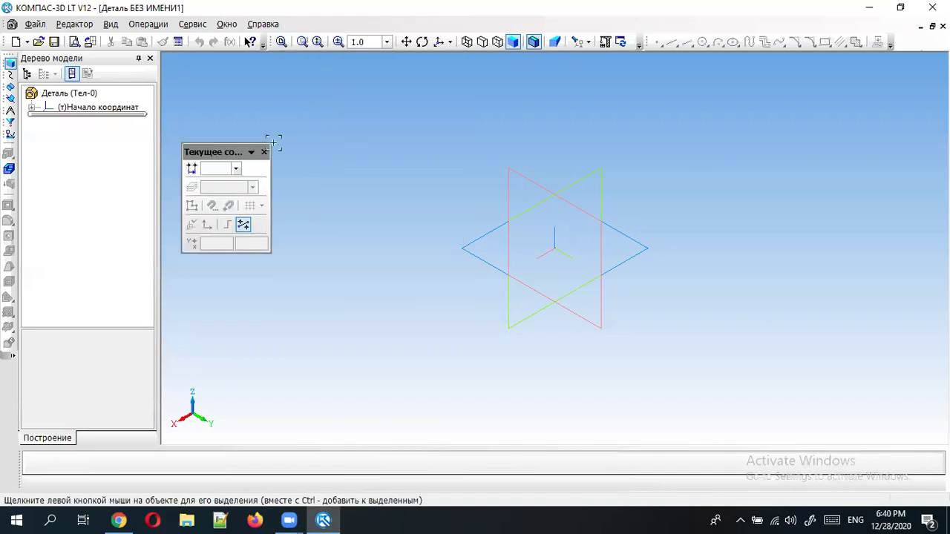
{"action": "left_click_drag", "start_coordinate": [247, 123], "coordinate": [253, 117]}
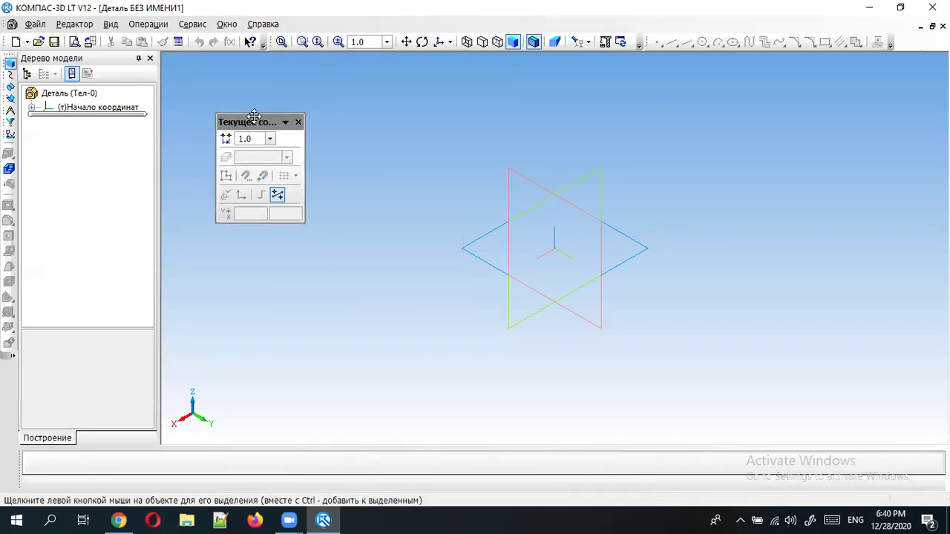
{"action": "left_click", "coordinate": [299, 122]}
{"action": "right_click", "coordinate": [362, 22]}
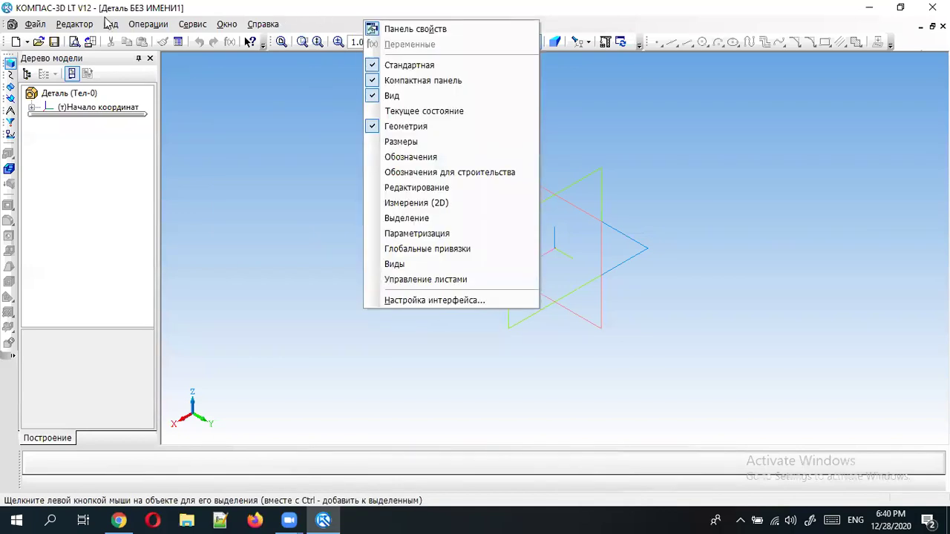
{"action": "left_click", "coordinate": [108, 23]}
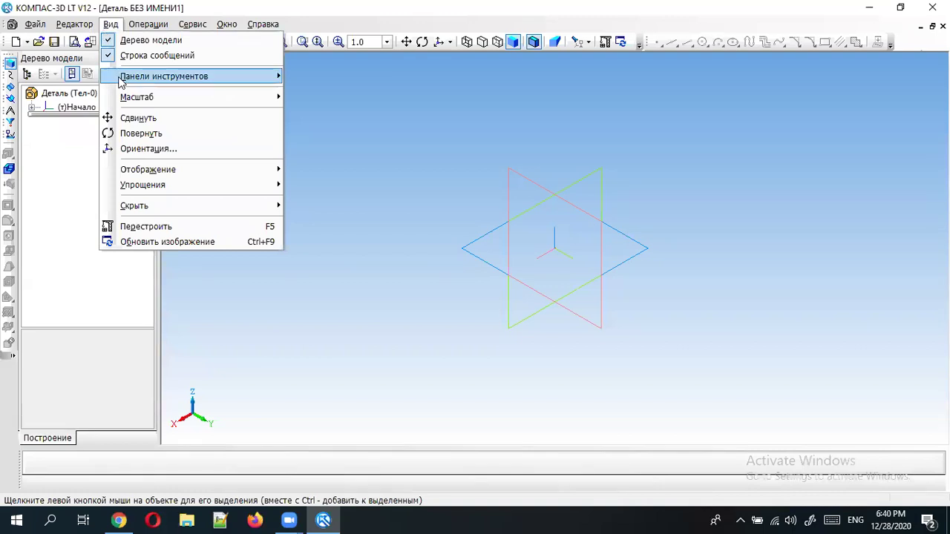
{"action": "mouse_move", "coordinate": [164, 76]}
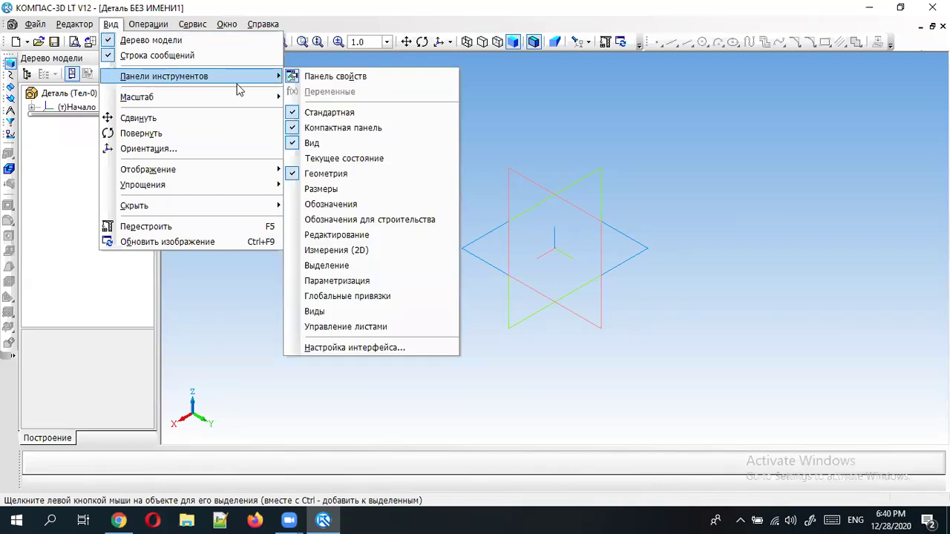
{"action": "left_click", "coordinate": [350, 162]}
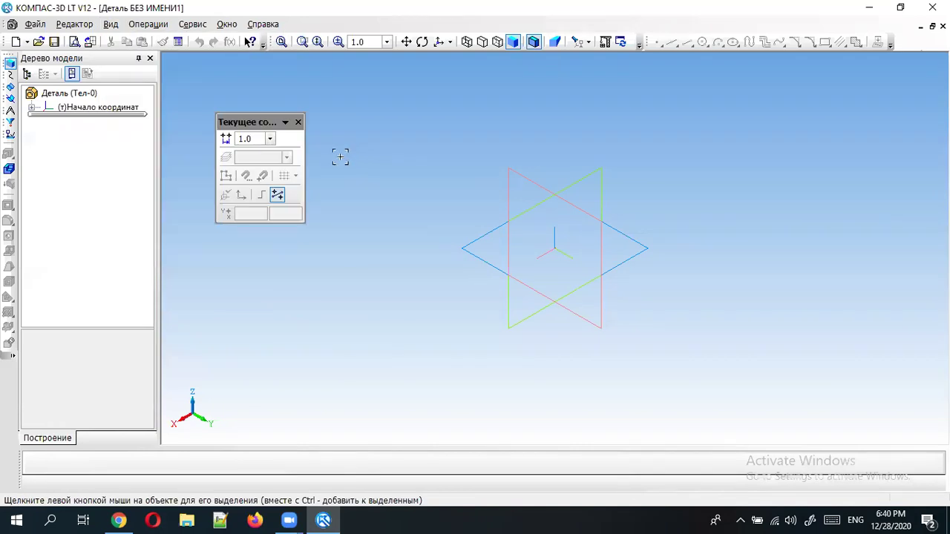
{"action": "mouse_move", "coordinate": [271, 123]}
{"action": "left_mouse_down"}
{"action": "mouse_move", "coordinate": [303, 45]}
{"action": "mouse_move", "coordinate": [302, 89]}
{"action": "mouse_move", "coordinate": [294, 42]}
{"action": "mouse_move", "coordinate": [305, 164]}
{"action": "left_mouse_up"}
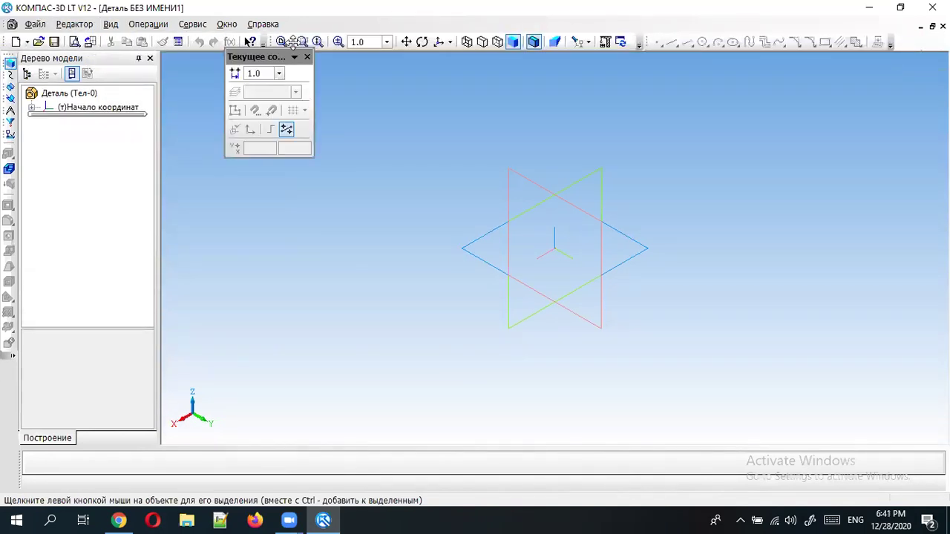
- Close the Текущее состояние panel and briefly check the service commands menu
{"action": "left_click", "coordinate": [309, 165]}
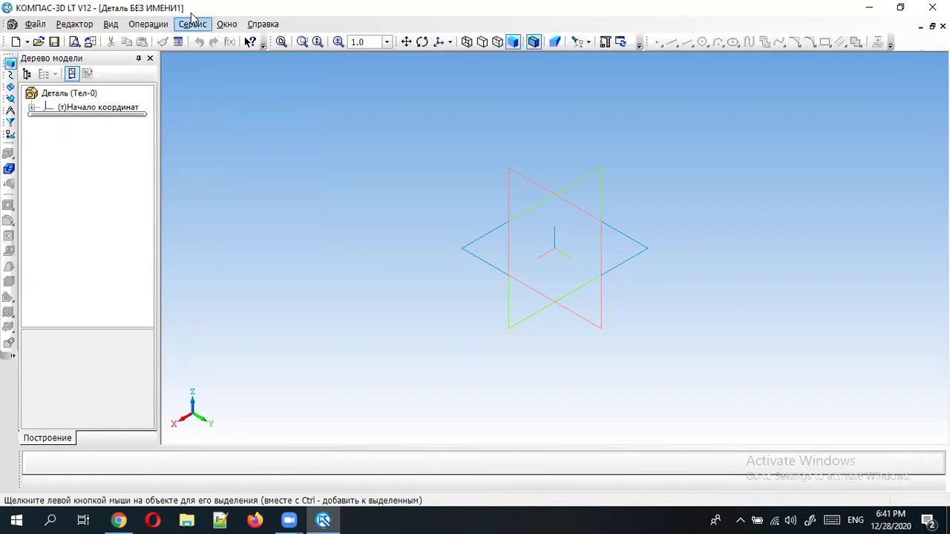
{"action": "left_click", "coordinate": [187, 24]}
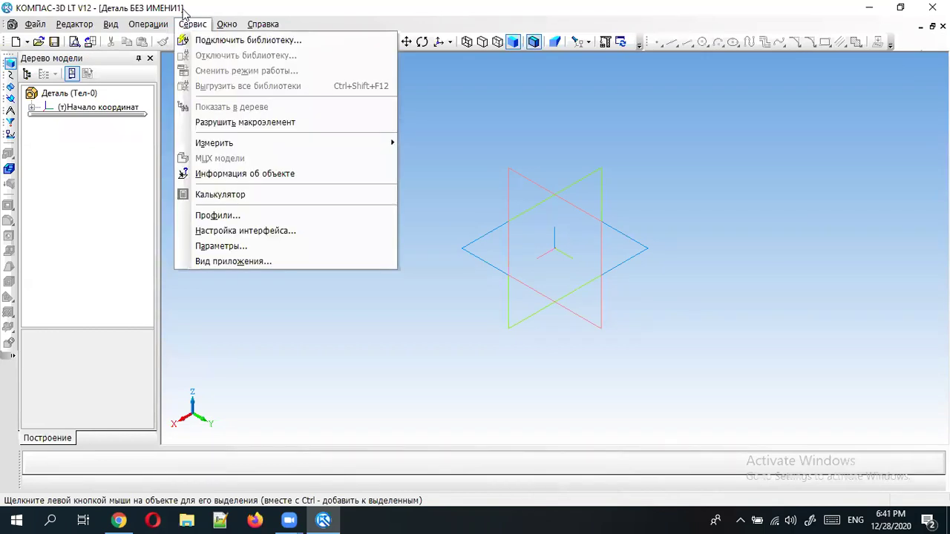
{"action": "left_click", "coordinate": [182, 8]}
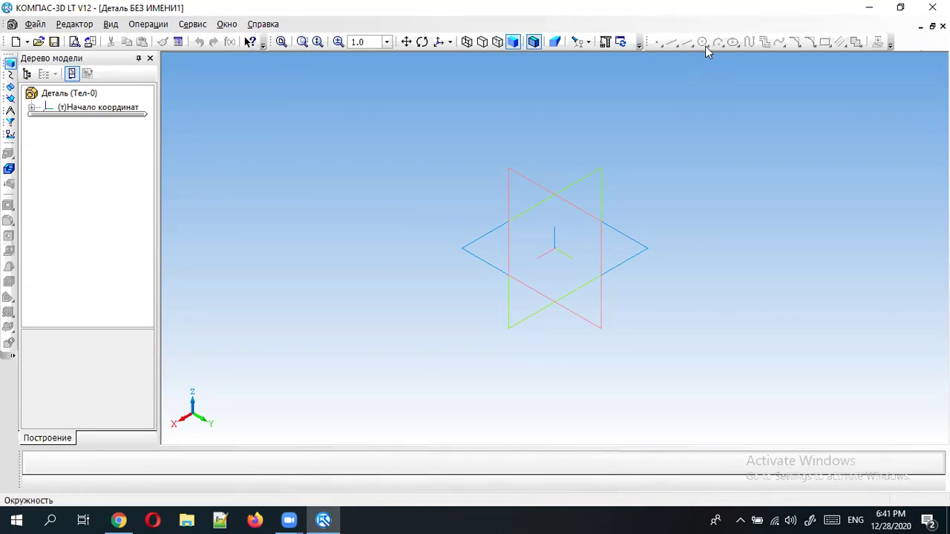
- Enable the Размеры toolbar, dock it on the left, and select Деталь in the tree
{"action": "right_click", "coordinate": [777, 46]}
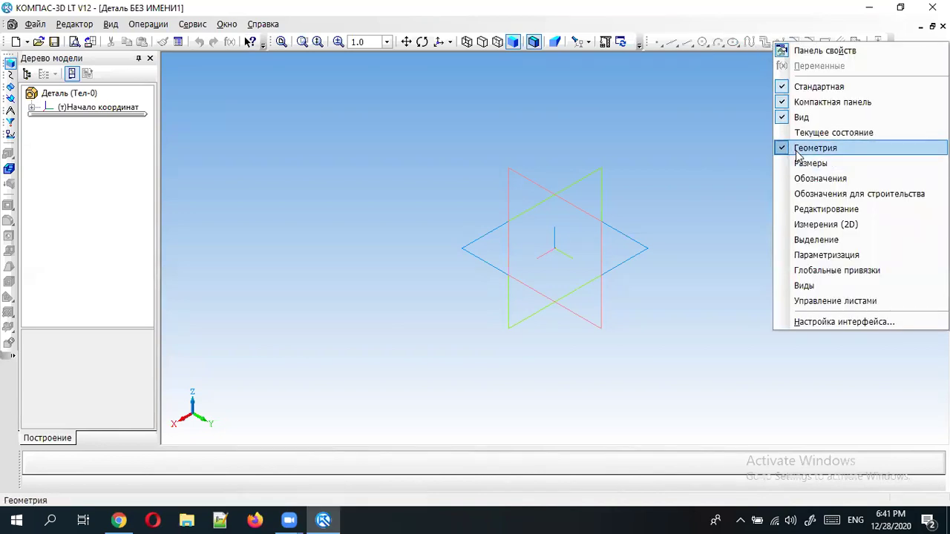
{"action": "left_click", "coordinate": [477, 30]}
{"action": "right_click", "coordinate": [477, 30]}
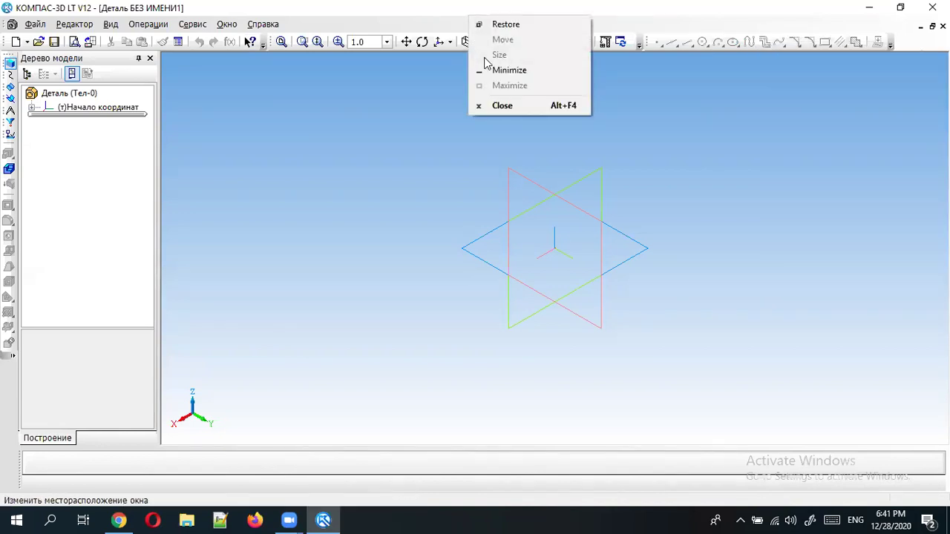
{"action": "right_click", "coordinate": [481, 44]}
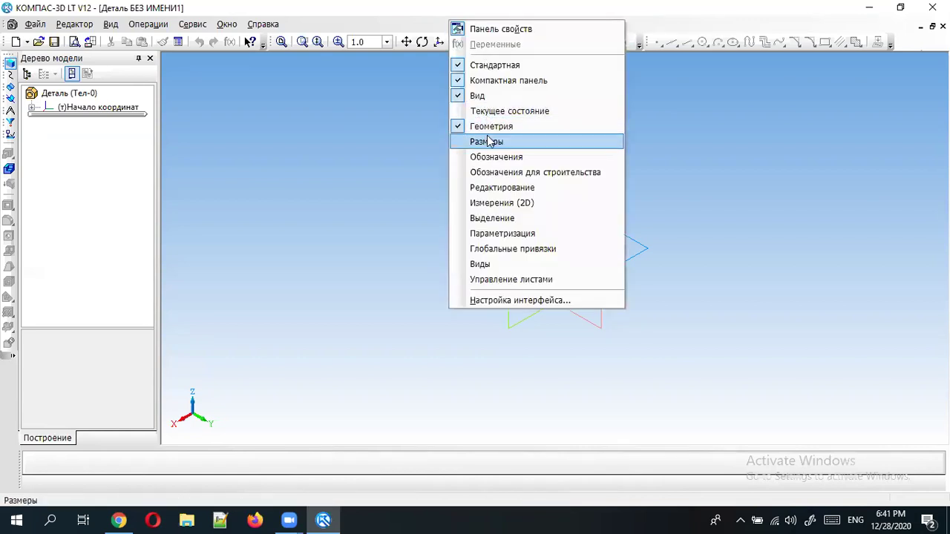
{"action": "left_click", "coordinate": [486, 141]}
{"action": "left_click_drag", "start_coordinate": [156, 174], "coordinate": [8, 401]}
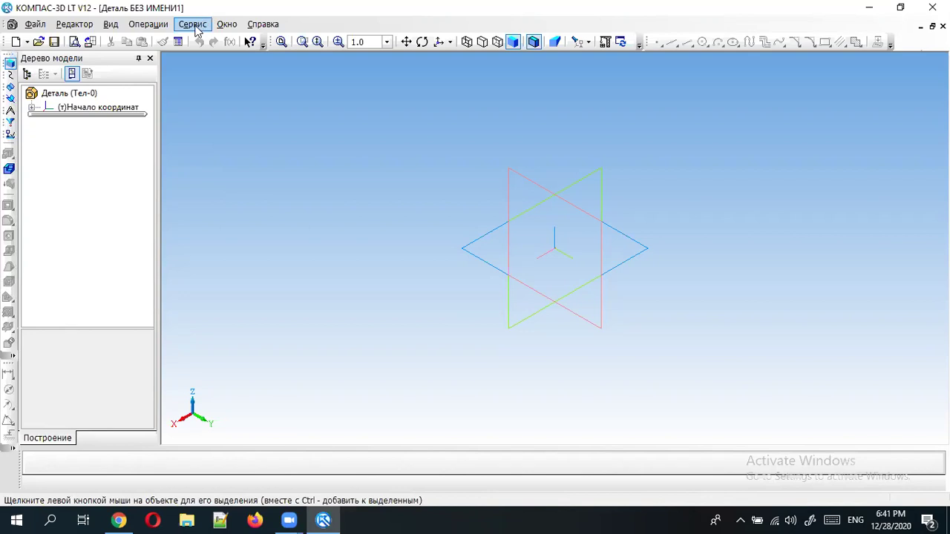
{"action": "left_click_drag", "start_coordinate": [115, 116], "coordinate": [113, 120]}
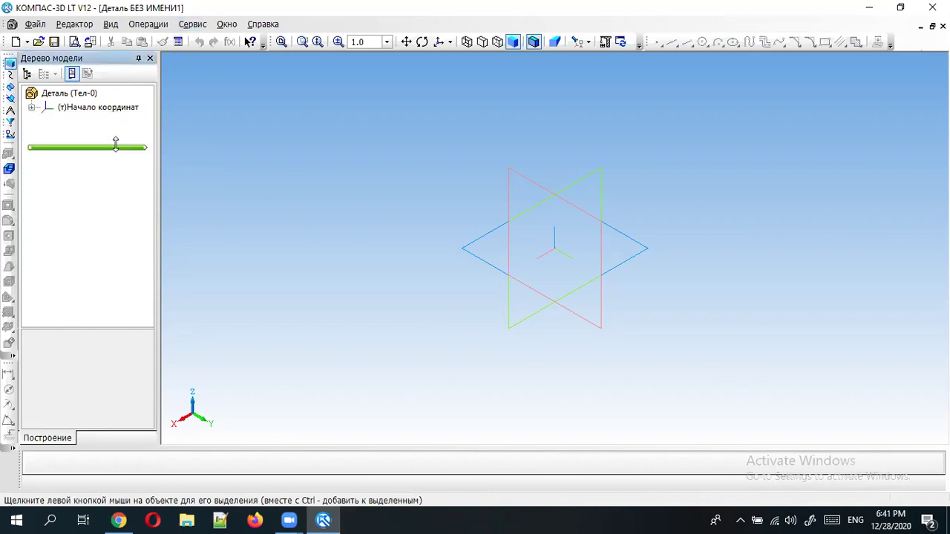
{"action": "left_click", "coordinate": [37, 94]}
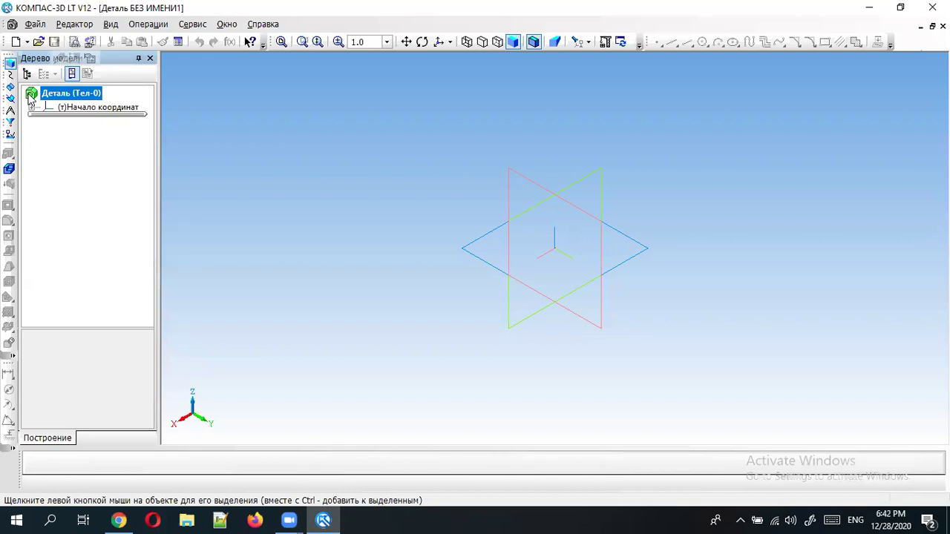
- Start Save As with the КОМПАС-Детали (*.m3d) type, then cancel it with Esc
{"action": "left_click", "coordinate": [46, 27]}
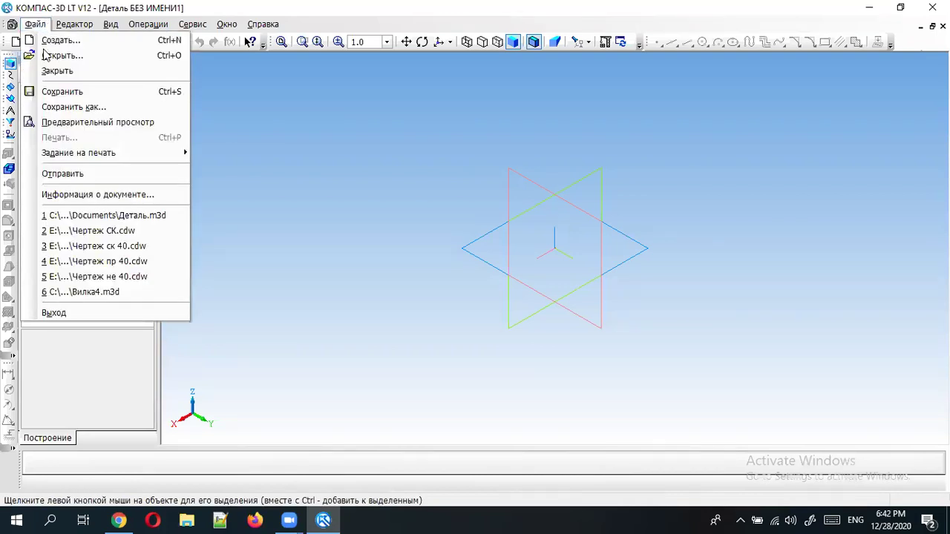
{"action": "left_click", "coordinate": [57, 106]}
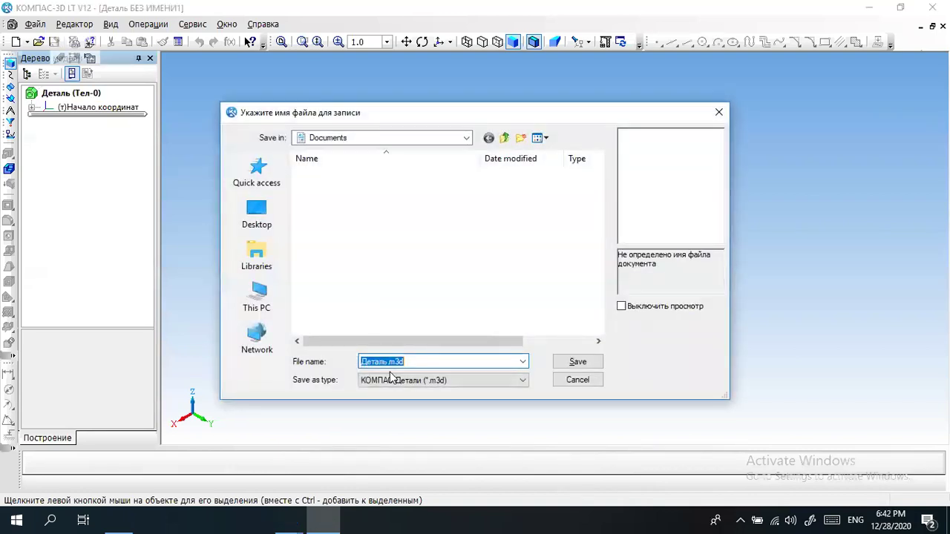
{"action": "left_click", "coordinate": [392, 380]}
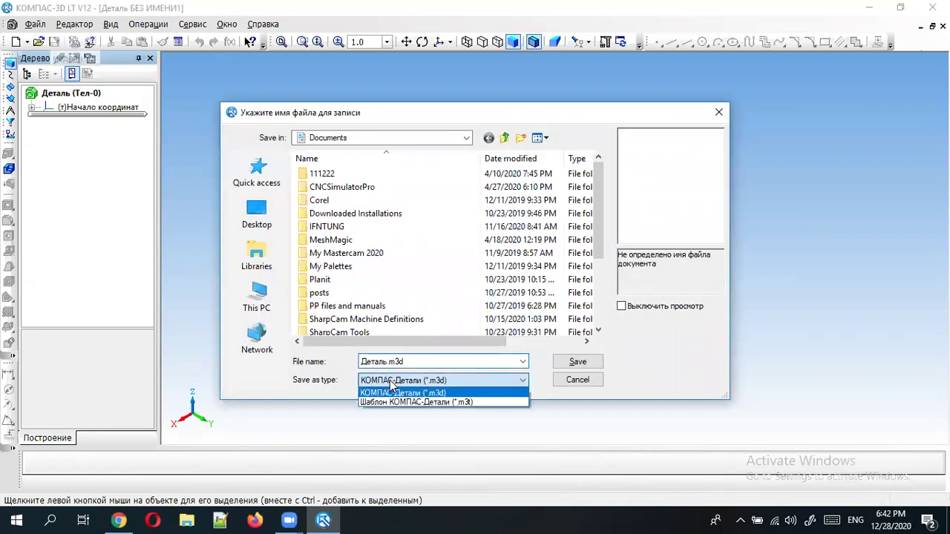
{"action": "left_click", "coordinate": [390, 382]}
{"action": "left_click", "coordinate": [390, 381]}
{"action": "left_click", "coordinate": [391, 383]}
{"action": "key", "text": "Escape"}
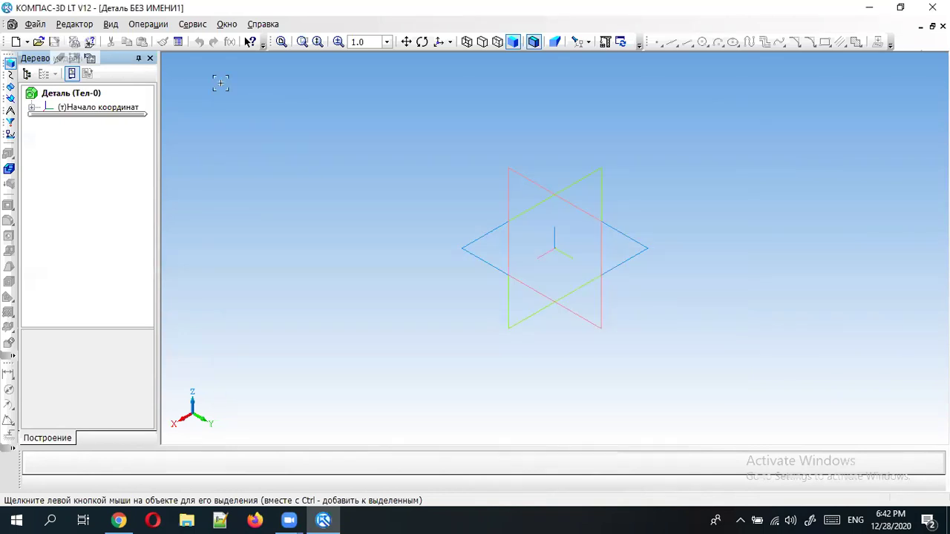
{"action": "left_click", "coordinate": [35, 25]}
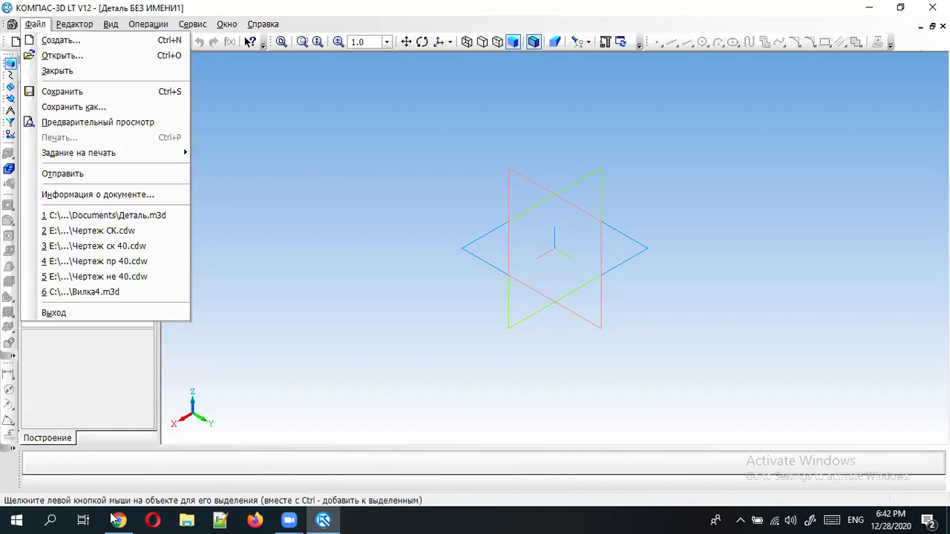
- Browse the Окно menu, then open Справка > Содержание in HTML Help
{"action": "left_click", "coordinate": [299, 153]}
{"action": "left_click", "coordinate": [226, 23]}
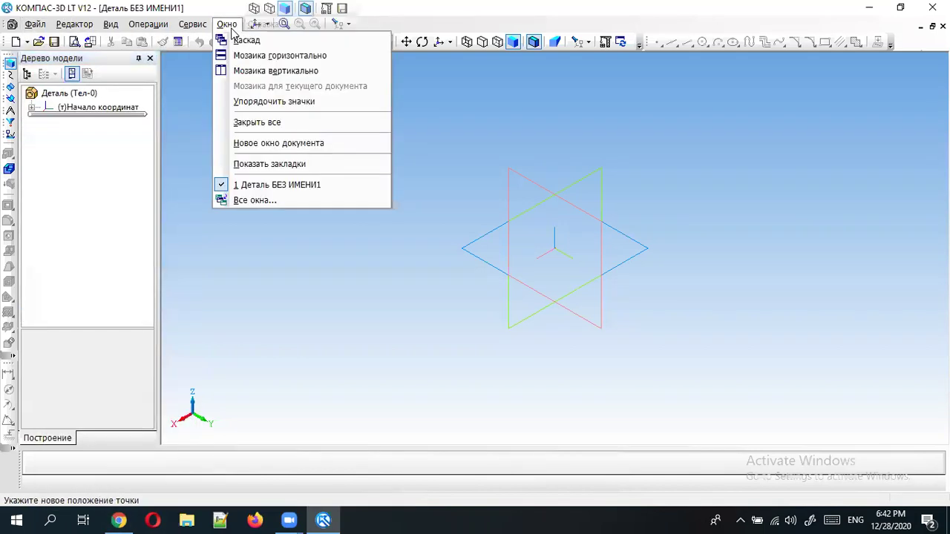
{"action": "left_click", "coordinate": [255, 21]}
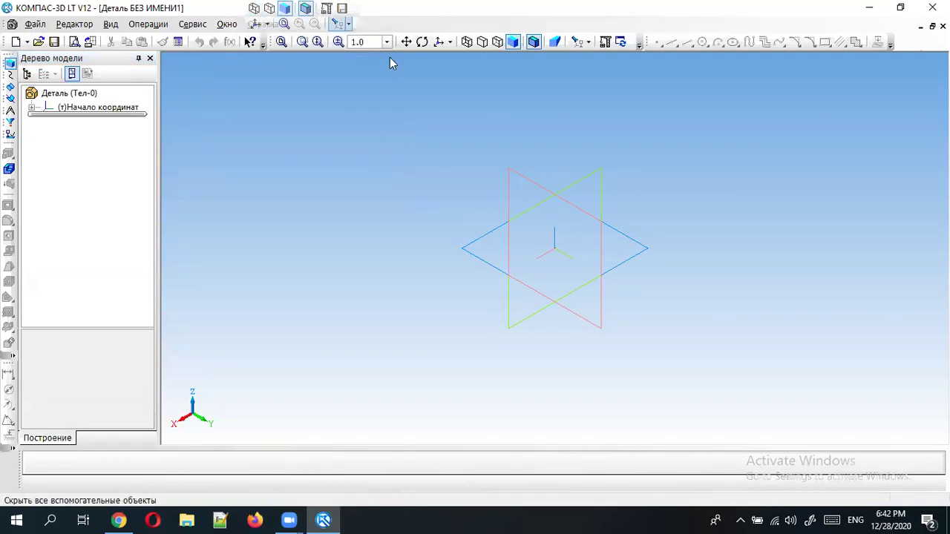
{"action": "scroll", "coordinate": [391, 75], "scroll_direction": "up", "scroll_amount": 1}
{"action": "left_click", "coordinate": [238, 27]}
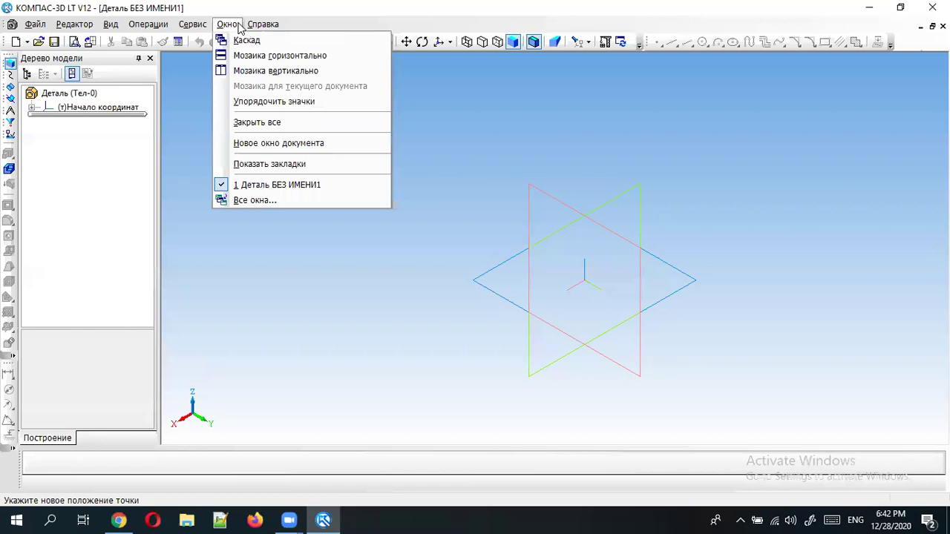
{"action": "left_click", "coordinate": [256, 27]}
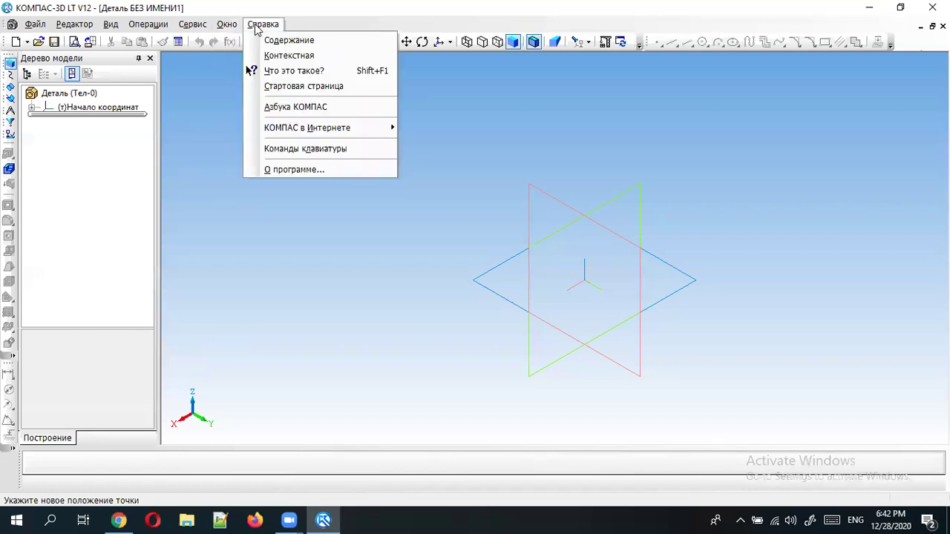
{"action": "left_click", "coordinate": [257, 40]}
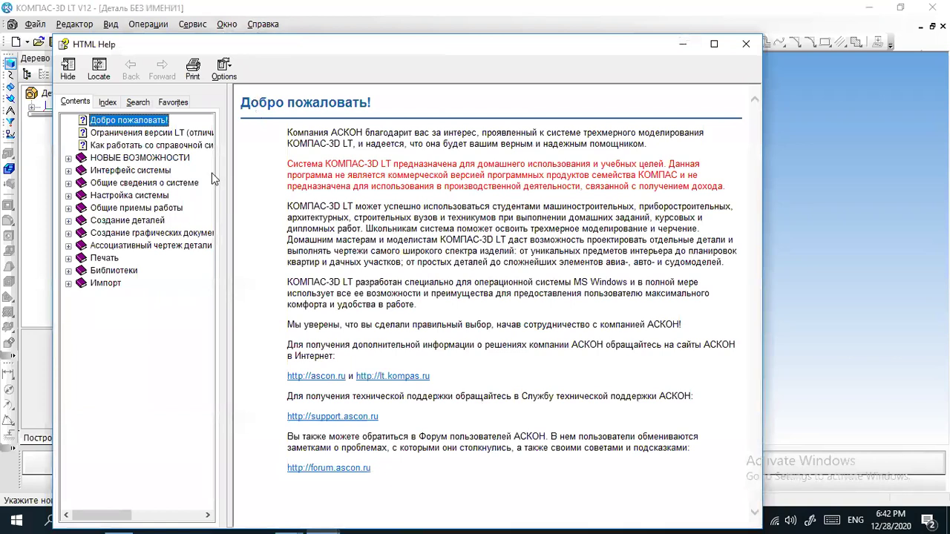
- Open the 'Ограничения версии LT' help topic and scroll through its text
{"action": "left_click", "coordinate": [175, 132]}
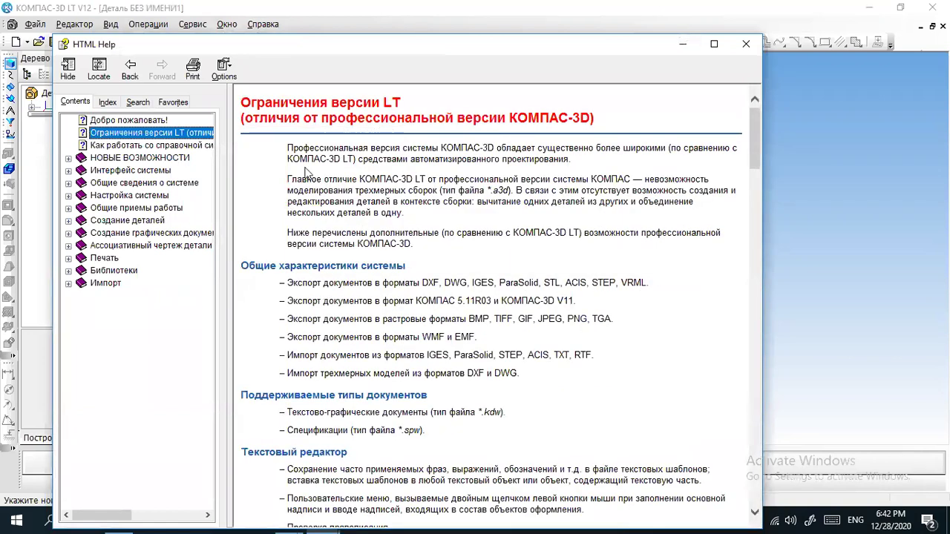
{"action": "scroll", "coordinate": [331, 272], "scroll_direction": "down", "scroll_amount": 2}
{"action": "left_click_drag", "start_coordinate": [239, 199], "coordinate": [457, 323]}
{"action": "left_click", "coordinate": [476, 314]}
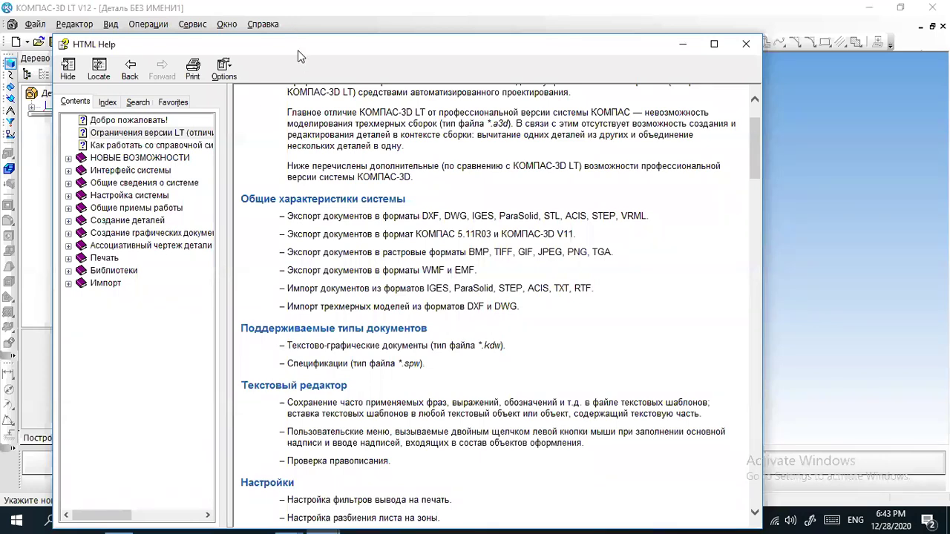
- Move the help window aside and highlight the STL and ParaSolid export formats
{"action": "left_click_drag", "start_coordinate": [299, 57], "coordinate": [460, 90]}
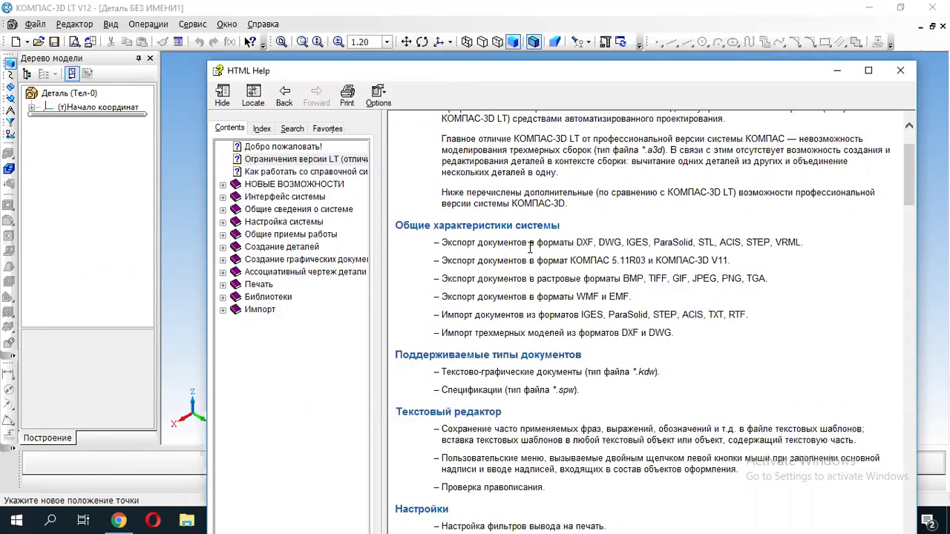
{"action": "left_click_drag", "start_coordinate": [531, 249], "coordinate": [600, 244]}
{"action": "left_click", "coordinate": [600, 243]}
{"action": "double_click", "coordinate": [707, 247]}
{"action": "double_click", "coordinate": [689, 242]}
- Clear the ParaSolid highlight and close the HTML Help window
{"action": "left_click", "coordinate": [642, 240]}
{"action": "left_click", "coordinate": [897, 74]}
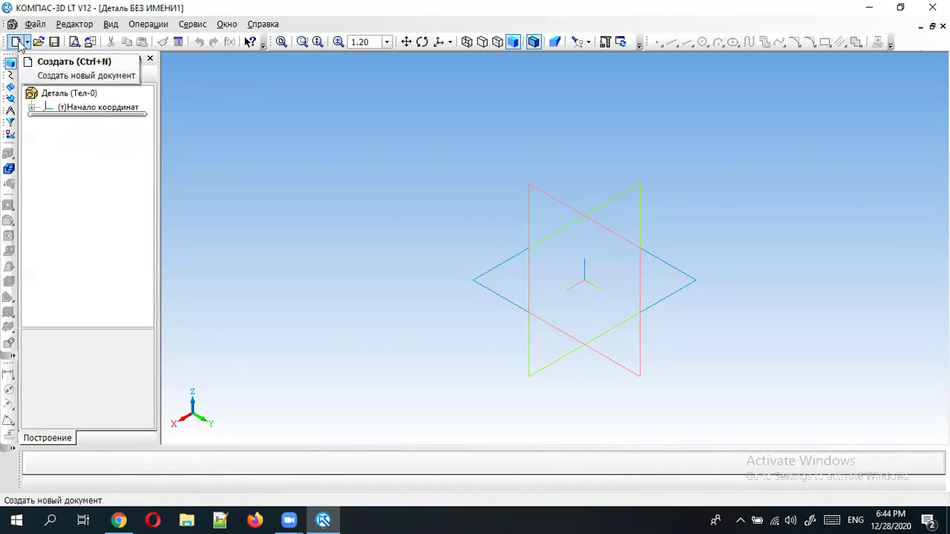
- Expand Начало координат and highlight Плоскость XY, ZX and ZY in turn
{"action": "left_click", "coordinate": [31, 108]}
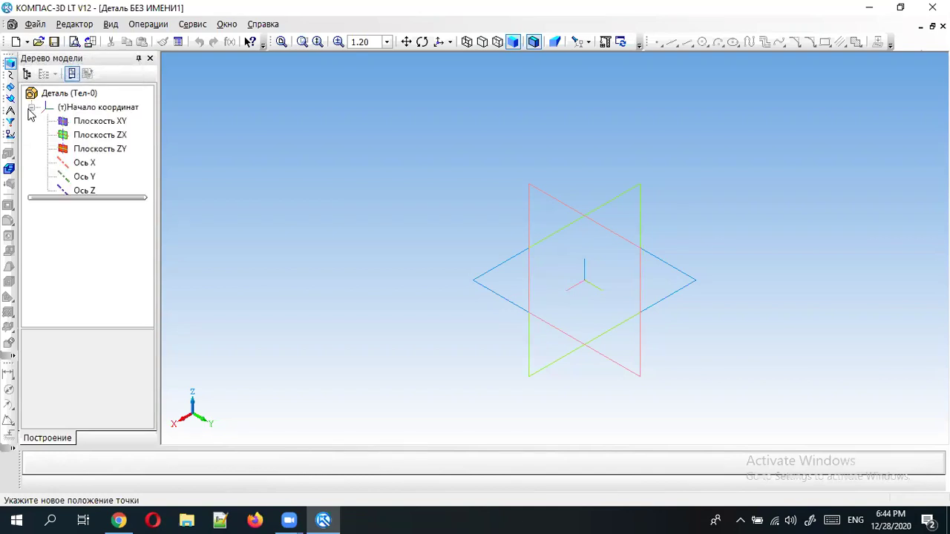
{"action": "left_click", "coordinate": [72, 109]}
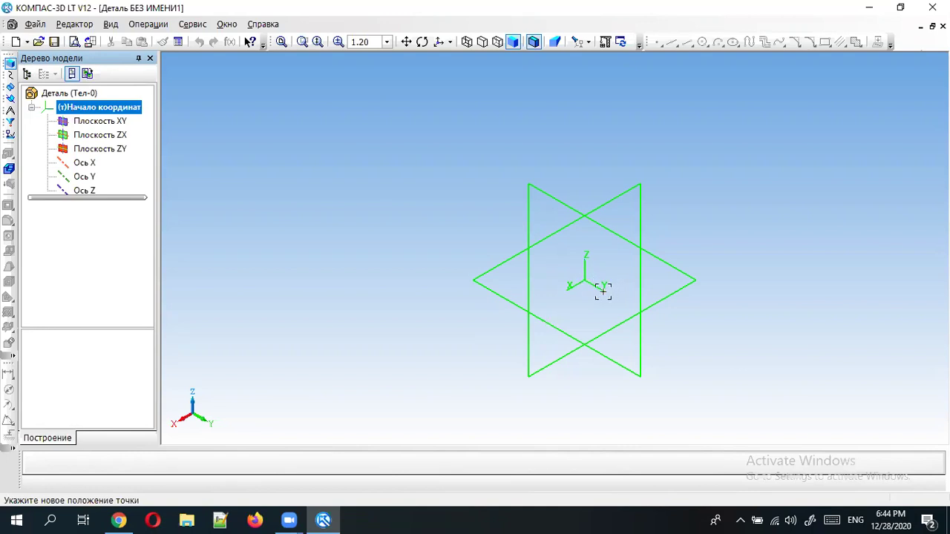
{"action": "left_click", "coordinate": [111, 121]}
{"action": "left_click", "coordinate": [116, 136]}
{"action": "left_click", "coordinate": [116, 150]}
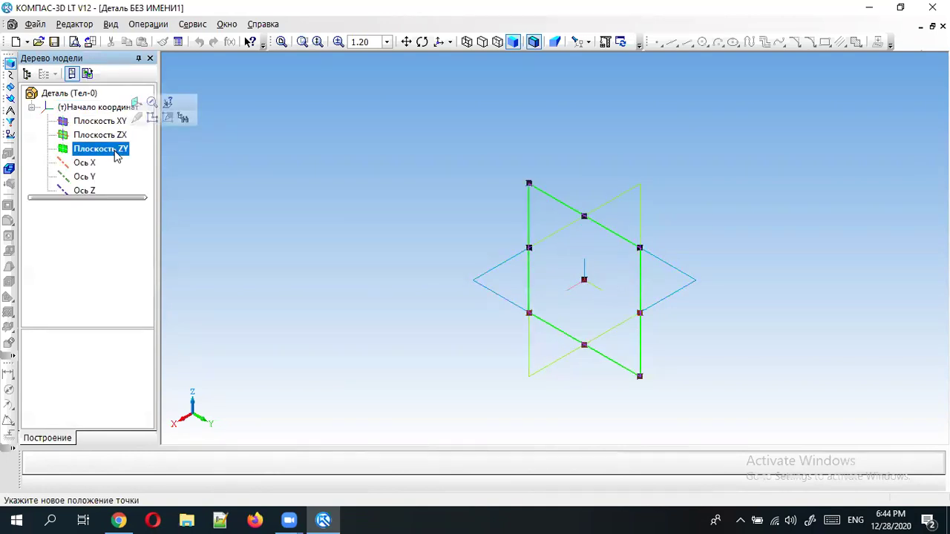
- Highlight Ось X, Ось Y and Ось Z in turn
{"action": "left_click", "coordinate": [87, 163]}
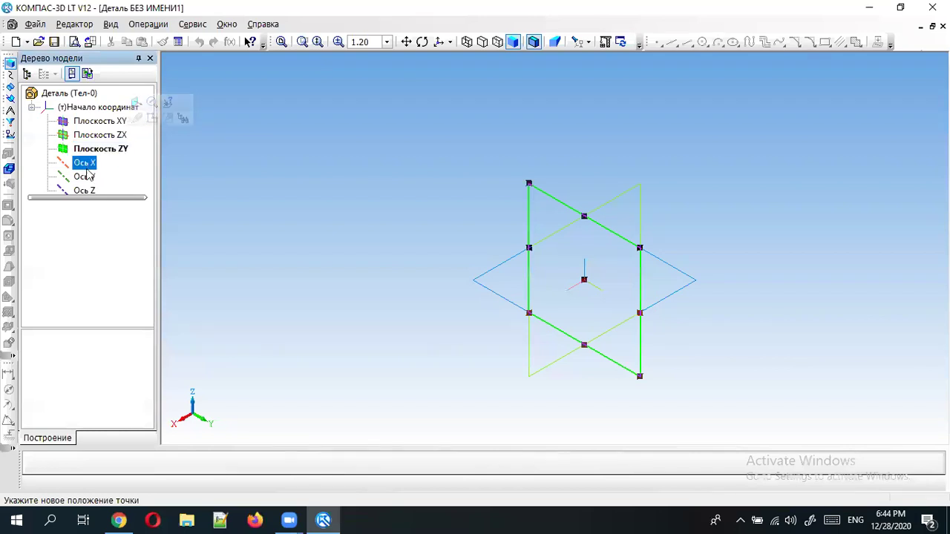
{"action": "left_click", "coordinate": [89, 178]}
{"action": "left_click", "coordinate": [93, 192]}
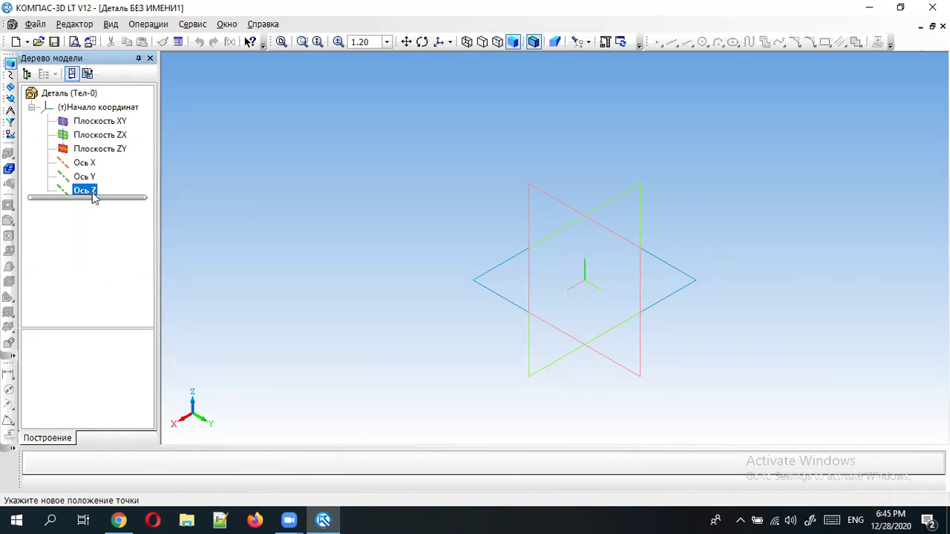
{"action": "left_click", "coordinate": [104, 230]}
{"action": "mouse_move", "coordinate": [106, 200]}
{"action": "left_mouse_down"}
{"action": "mouse_move", "coordinate": [103, 181]}
{"action": "mouse_move", "coordinate": [118, 203]}
{"action": "left_mouse_up"}
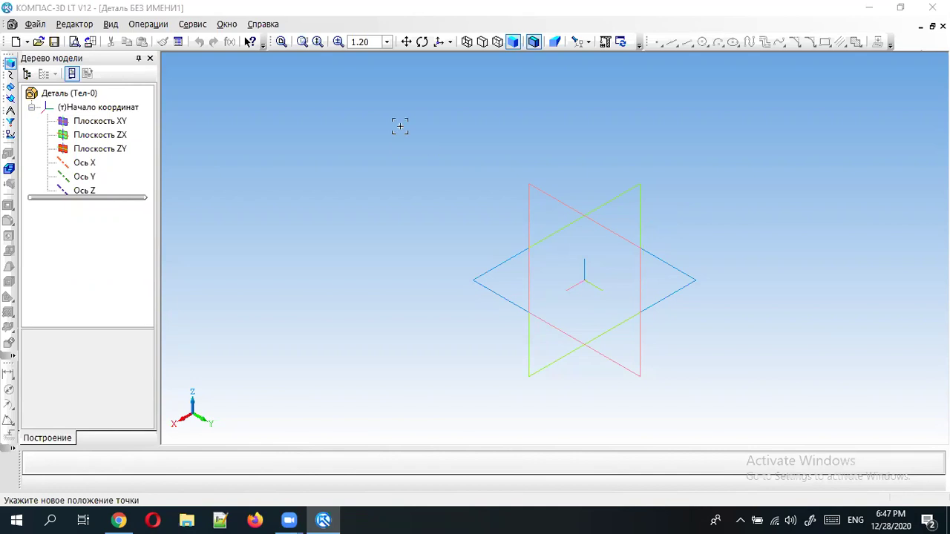
- Cycle through Плоскость XY, Плоскость ZX and Начало координат, then right-click Плоскость XY
{"action": "left_click", "coordinate": [101, 122]}
{"action": "left_click", "coordinate": [102, 136]}
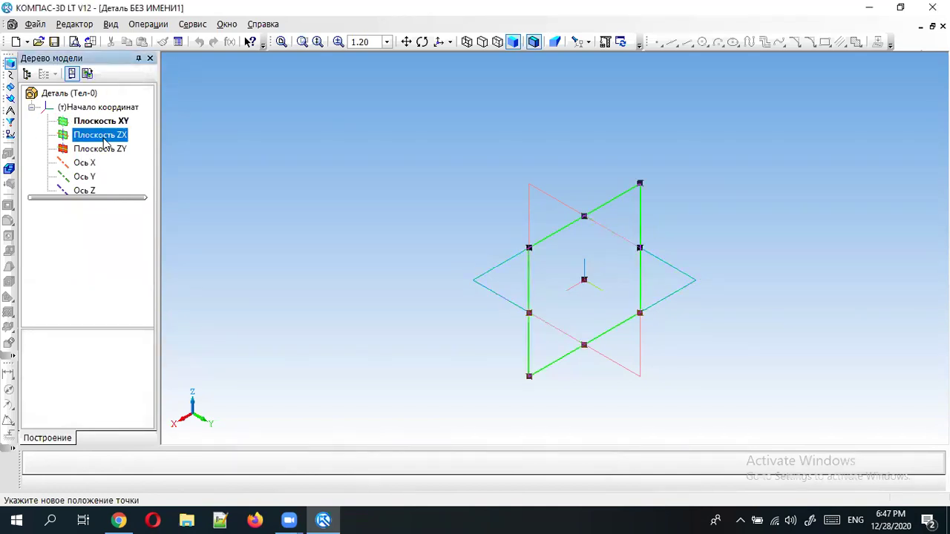
{"action": "left_click", "coordinate": [93, 109]}
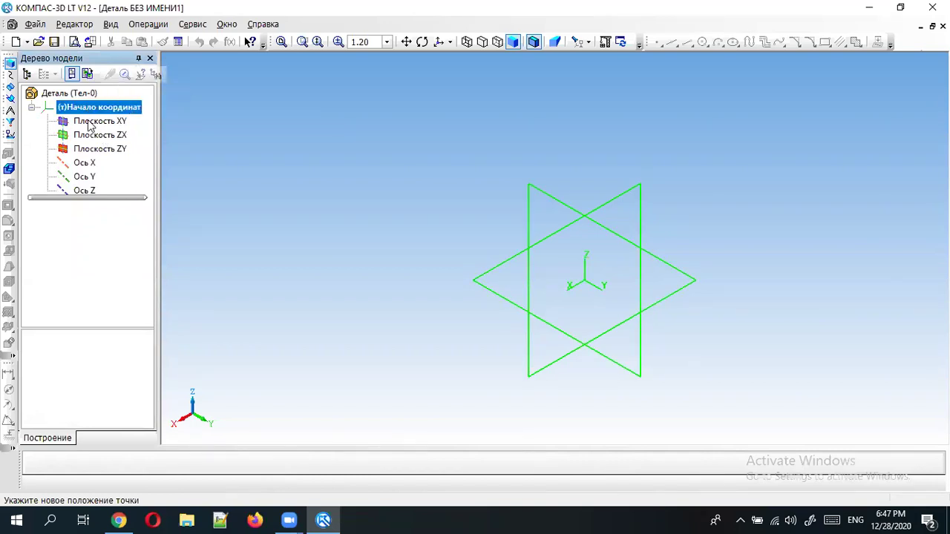
{"action": "left_click", "coordinate": [96, 124]}
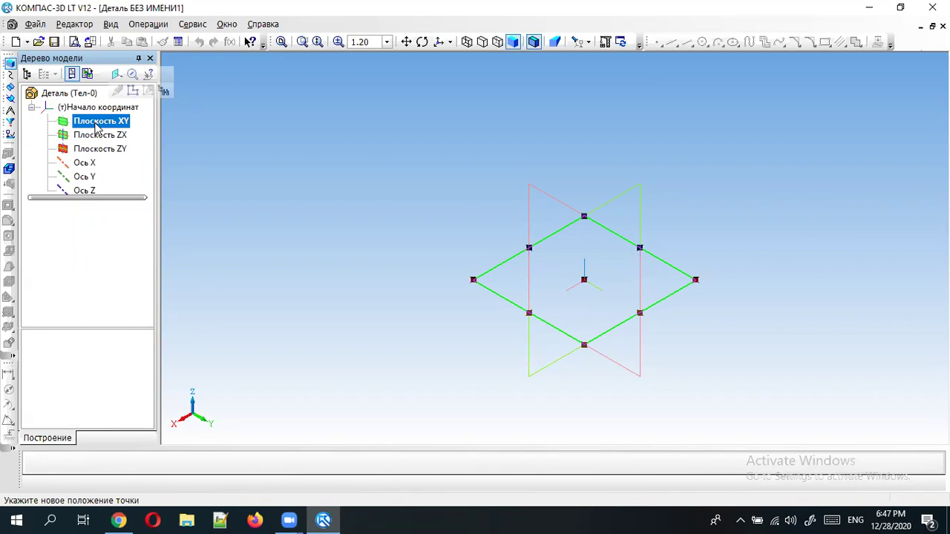
{"action": "right_click", "coordinate": [104, 125]}
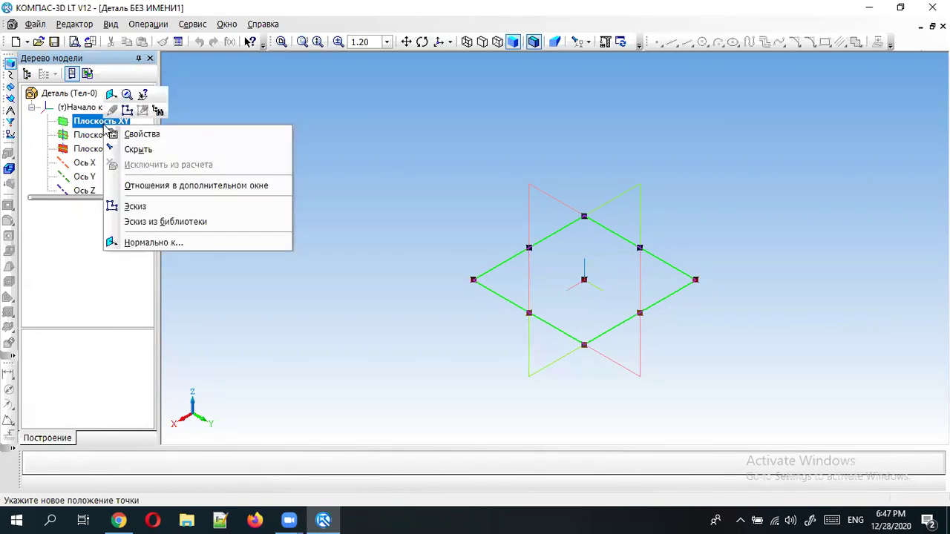
- Choose Нормально к... to view Плоскость XY face-on
{"action": "left_click", "coordinate": [138, 245]}
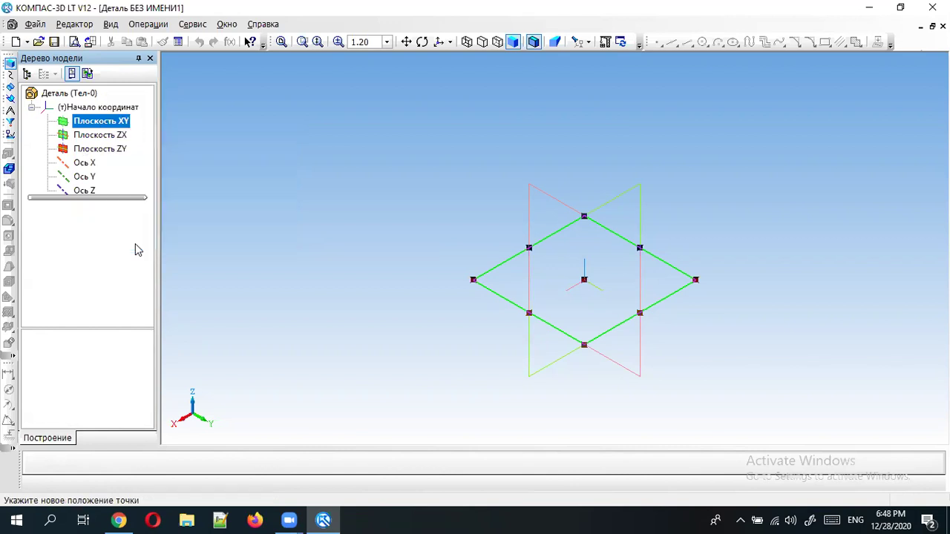